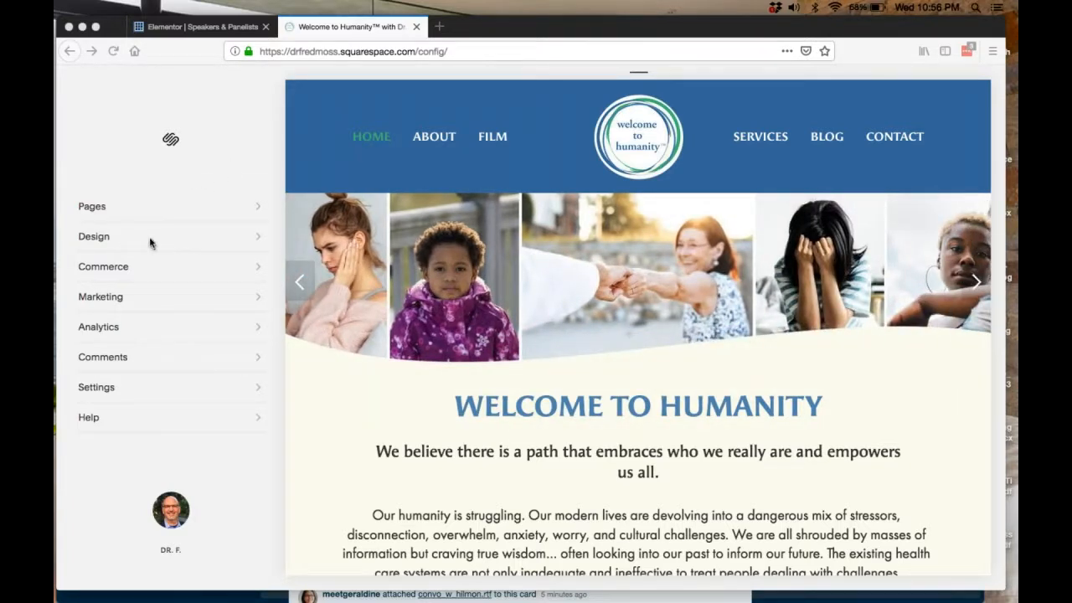
Open the Site Styles settings in the site's Design section.
click(102, 247)
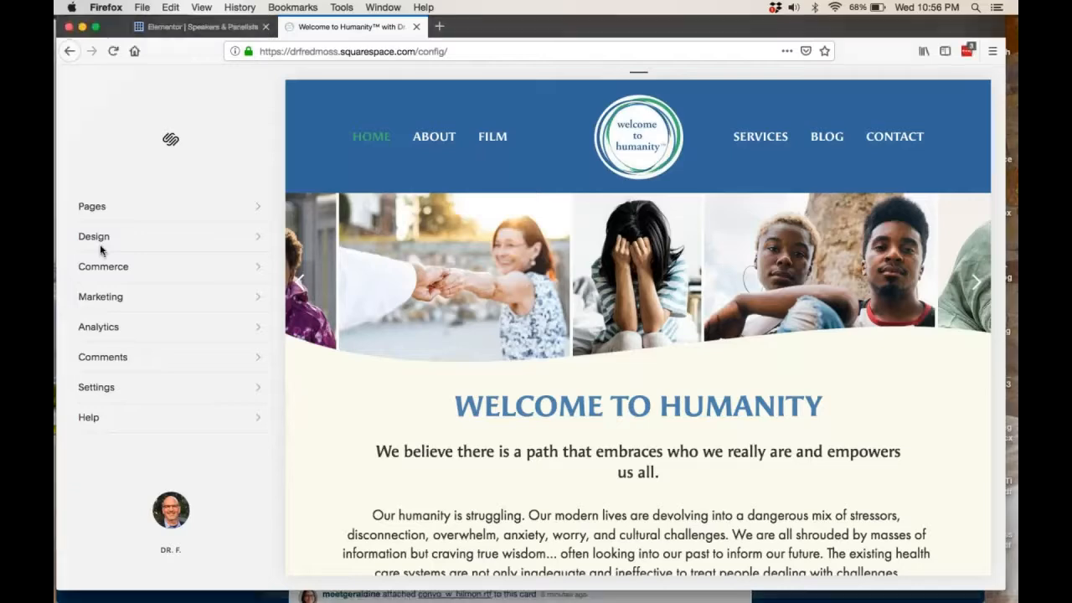
click(92, 246)
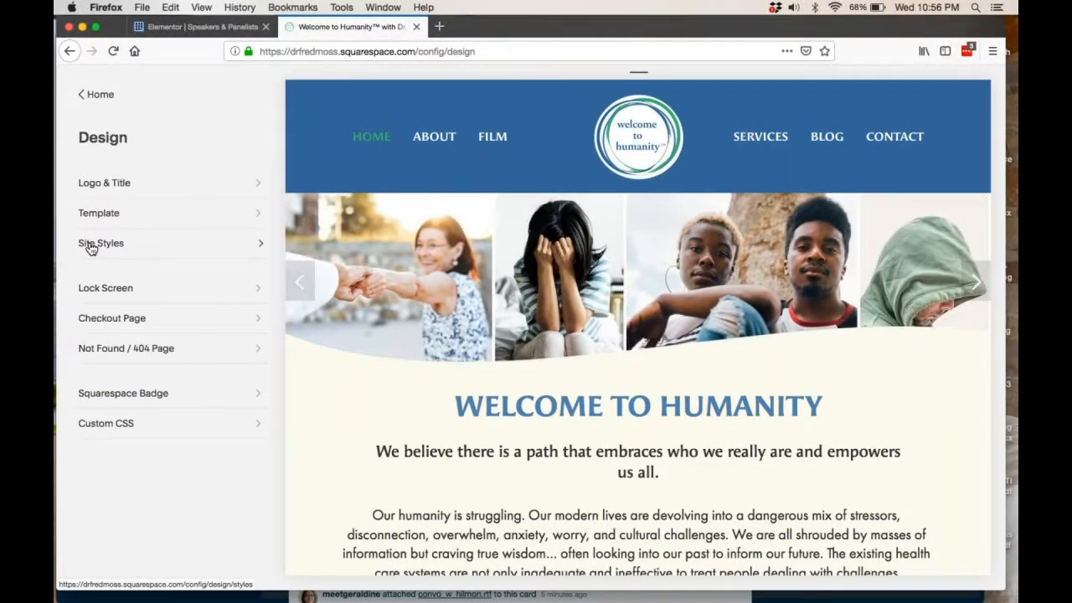
click(90, 246)
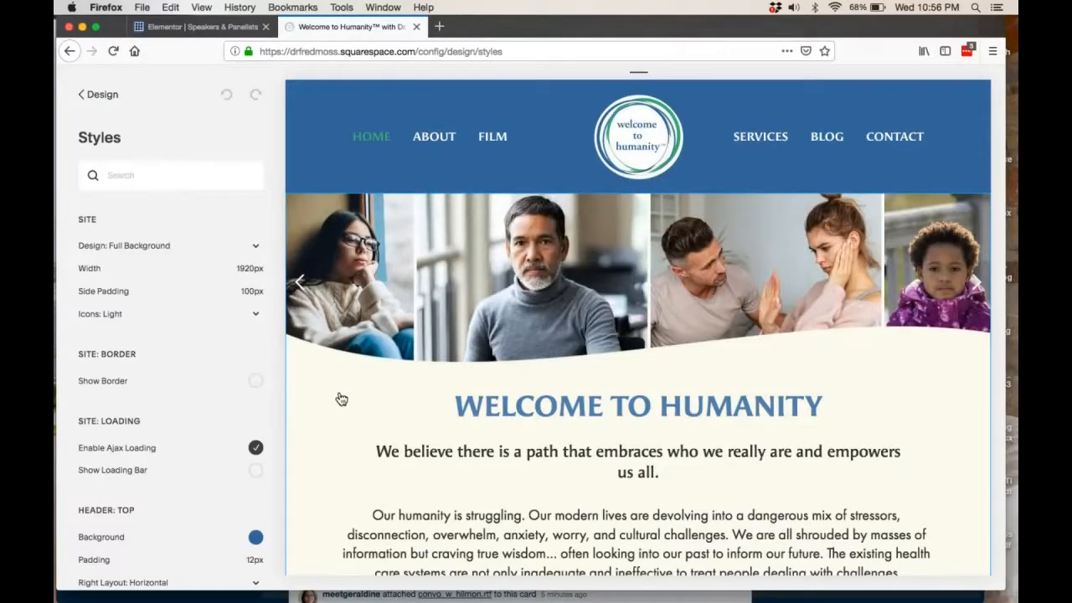
Show the style options for the page header and open the colour picker for its top background.
click(326, 147)
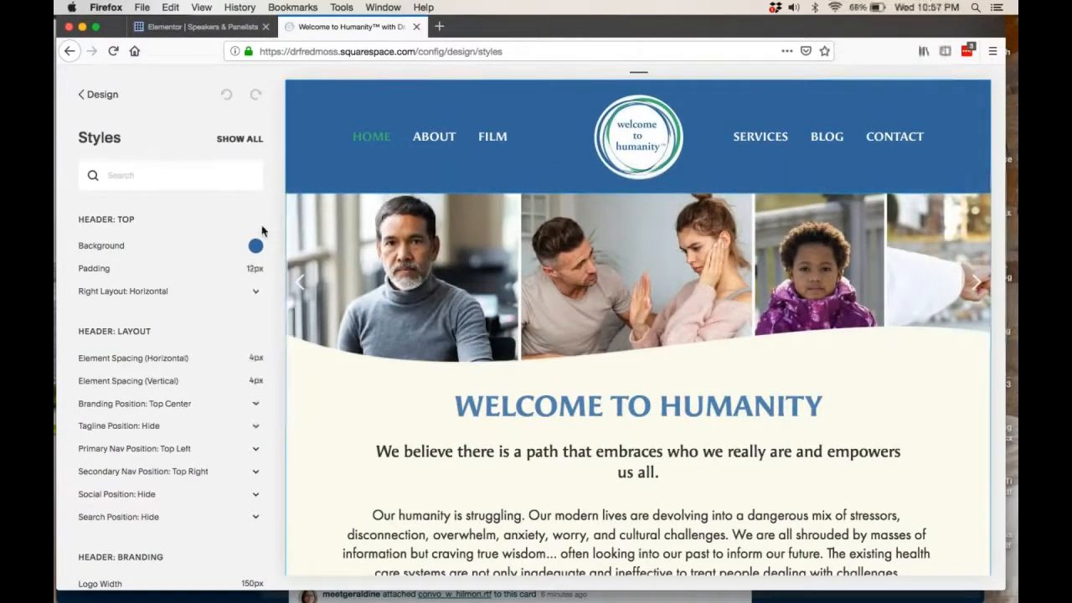
double_click(253, 249)
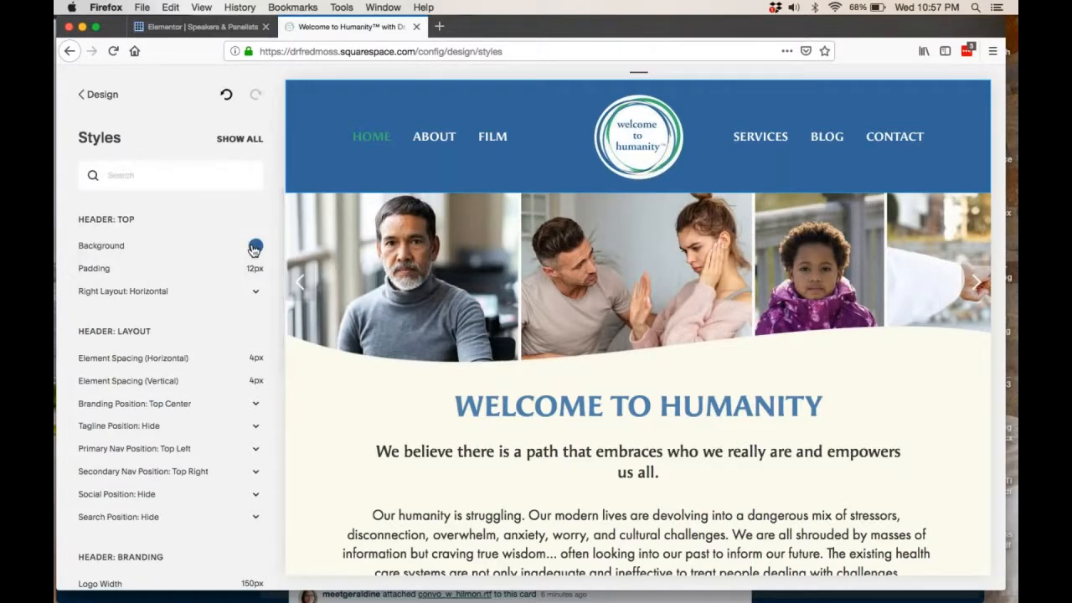
click(254, 249)
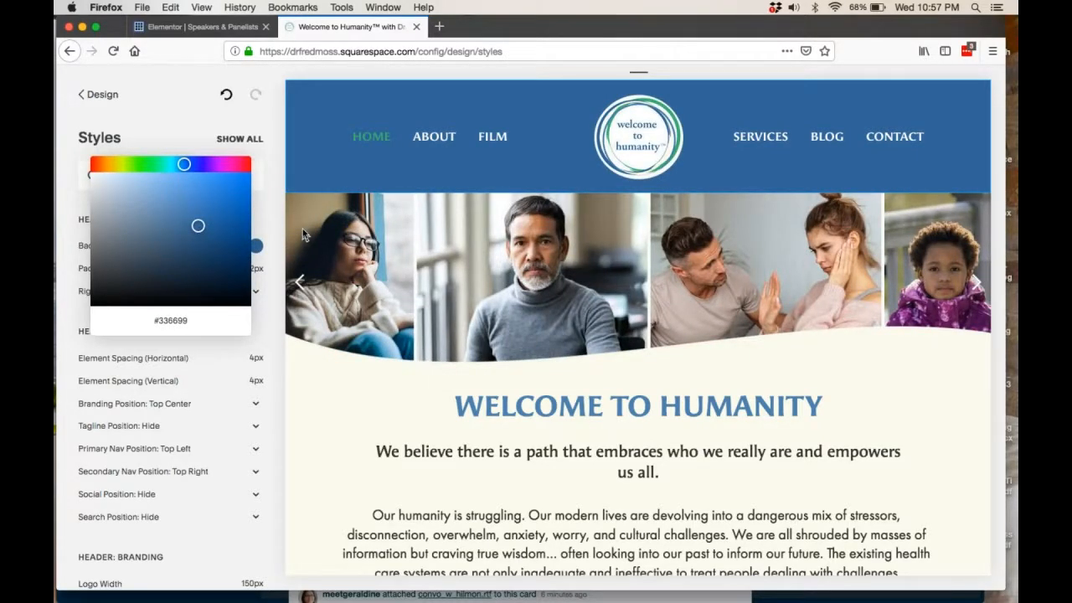
Search the web for "blue hex colors" in a new tab and look through the Blues Hex Color Codes chart on december.com.
click(437, 28)
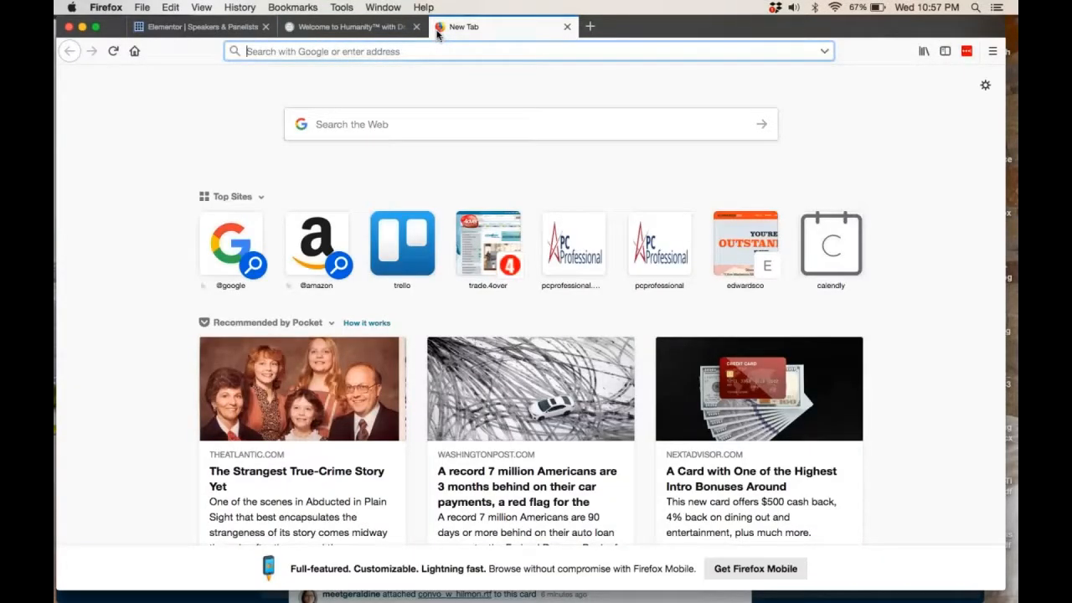
text(blue)
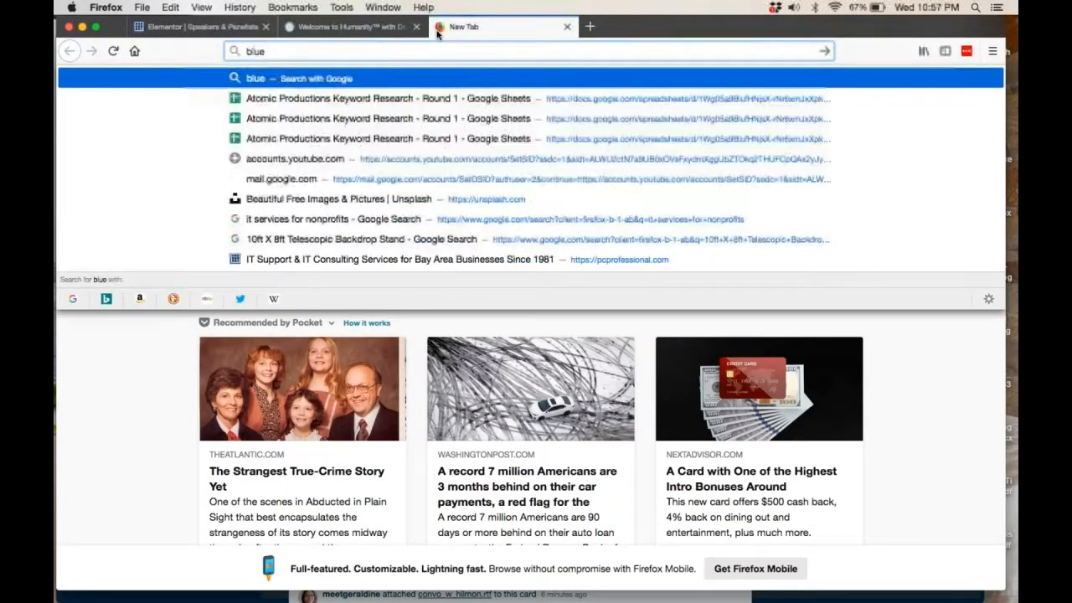
text( hex colors)
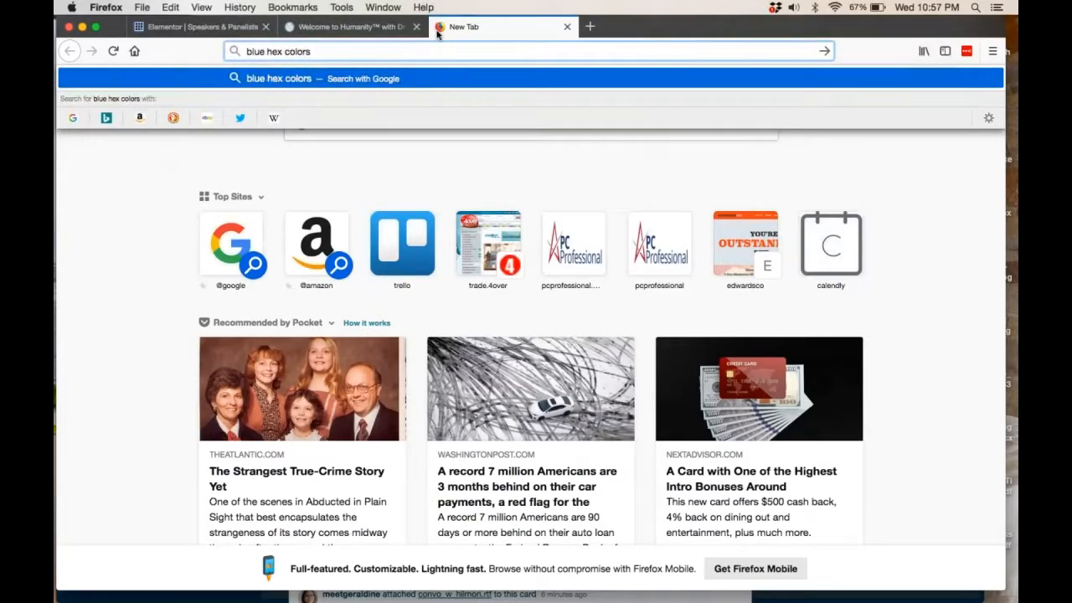
key(Return)
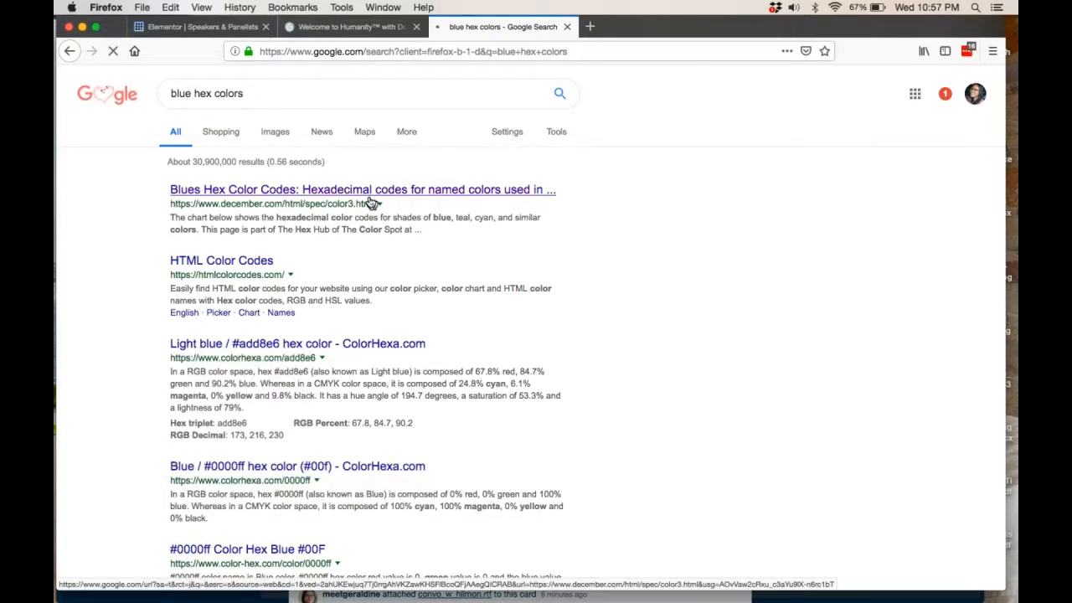
scroll(371, 360, down, 5)
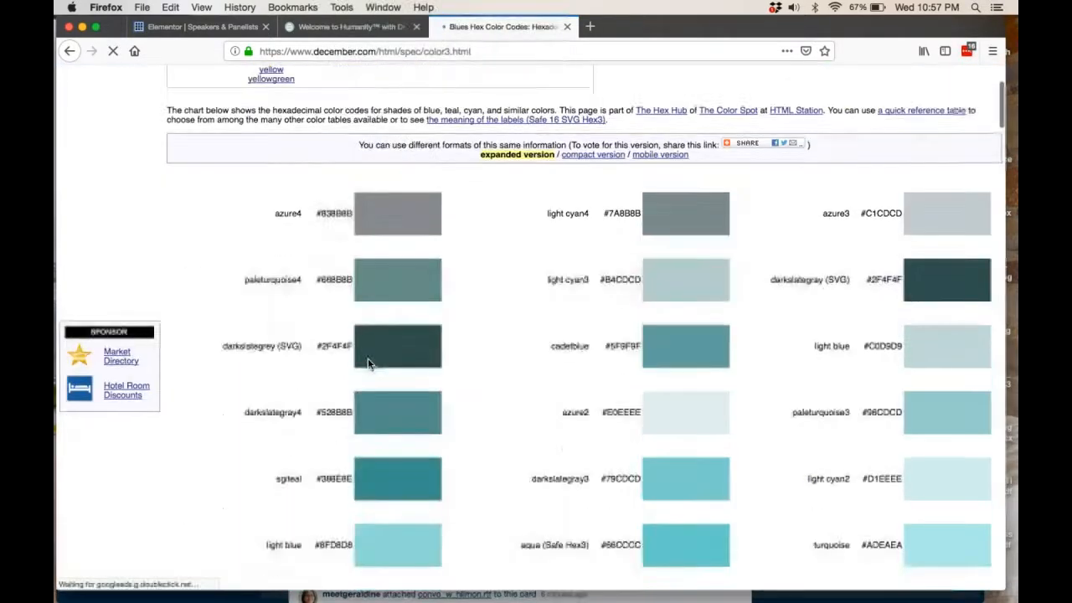
scroll(370, 363, down, 15)
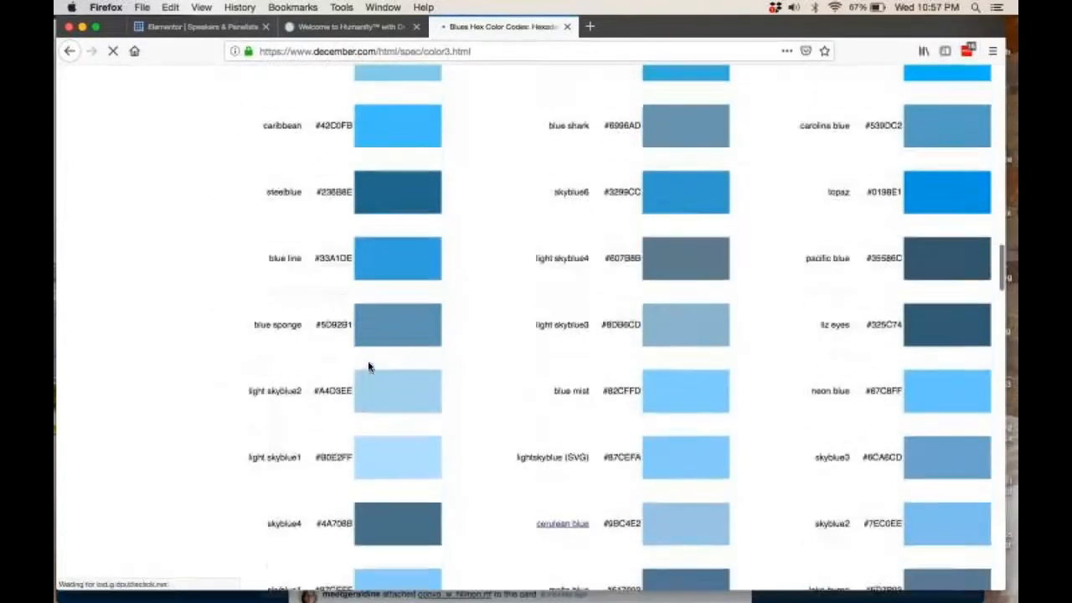
scroll(307, 210, down, 5)
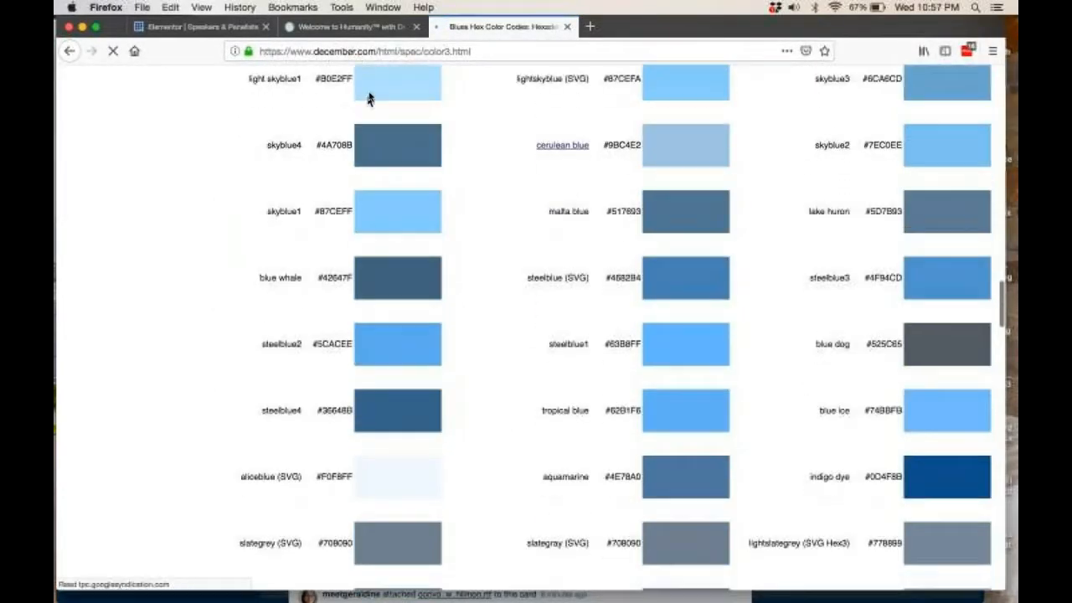
Search the web for "color lovers" and open the COLOURlovers website.
click(370, 51)
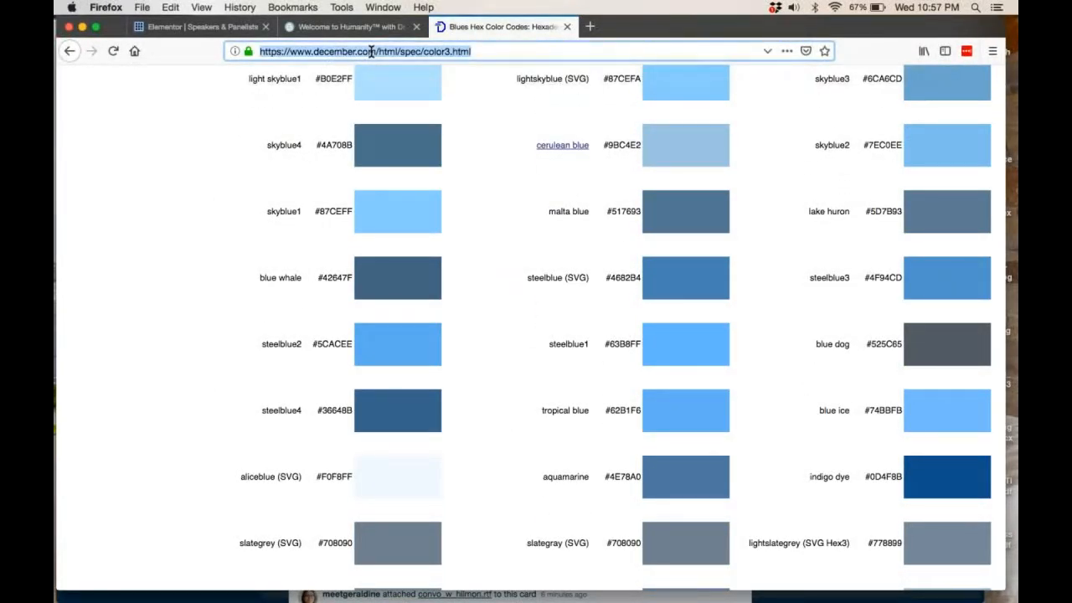
text(cou)
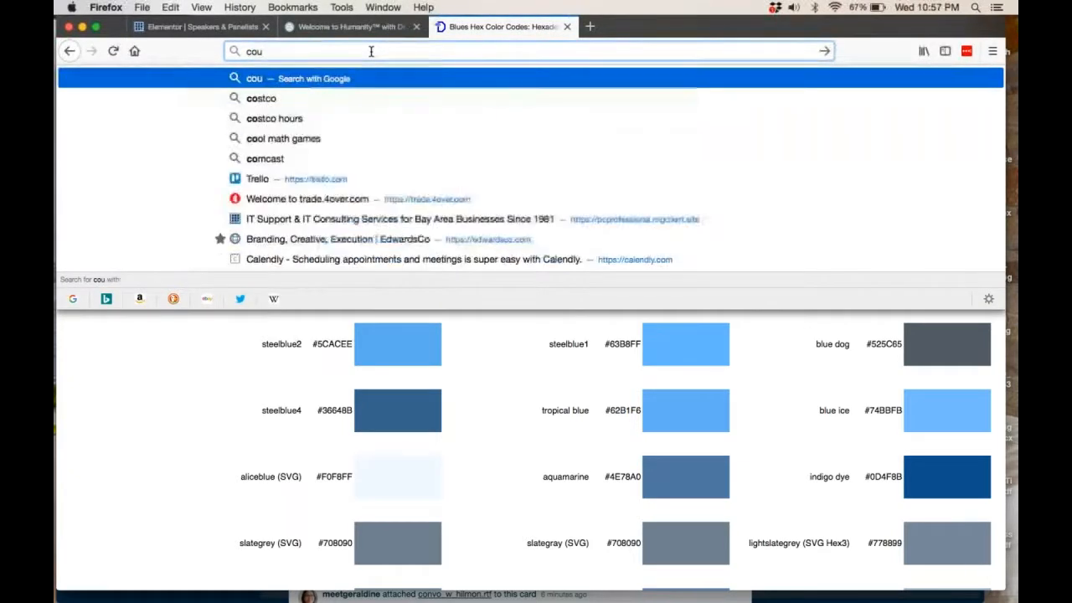
text(lo)
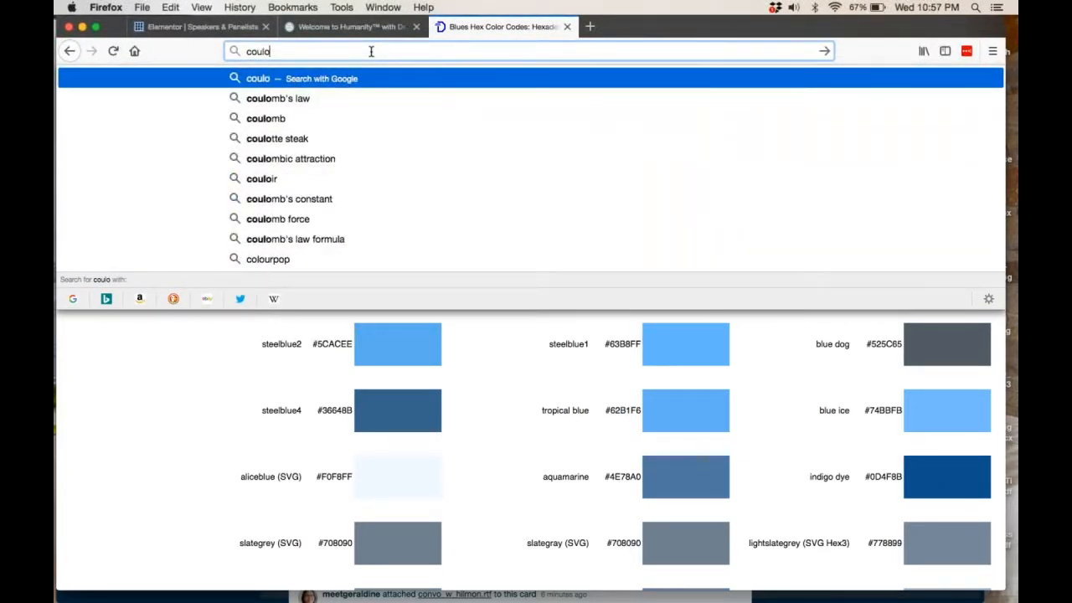
text(r)
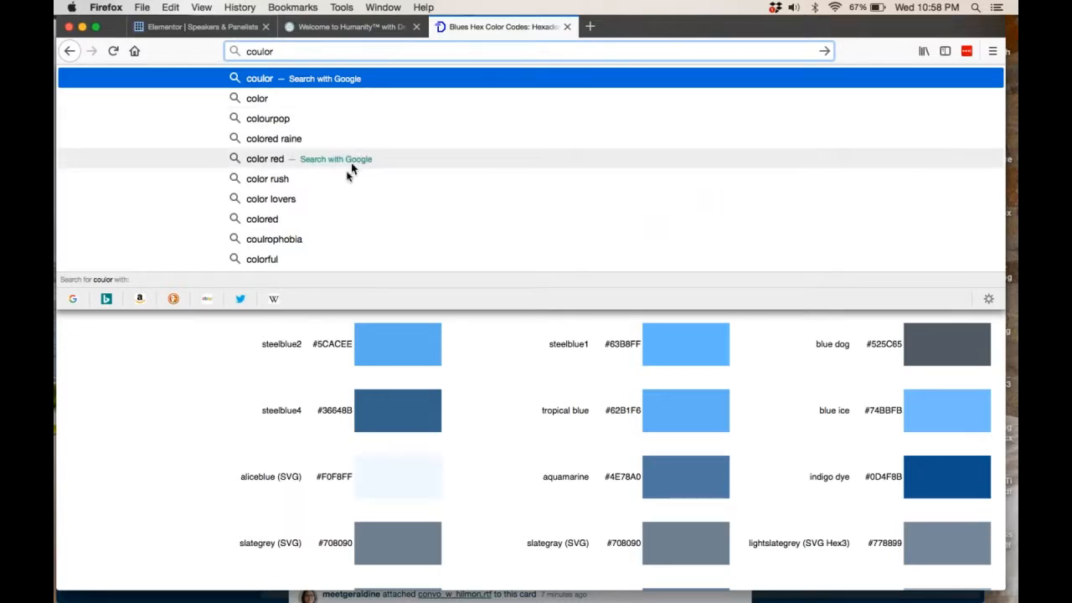
click(321, 201)
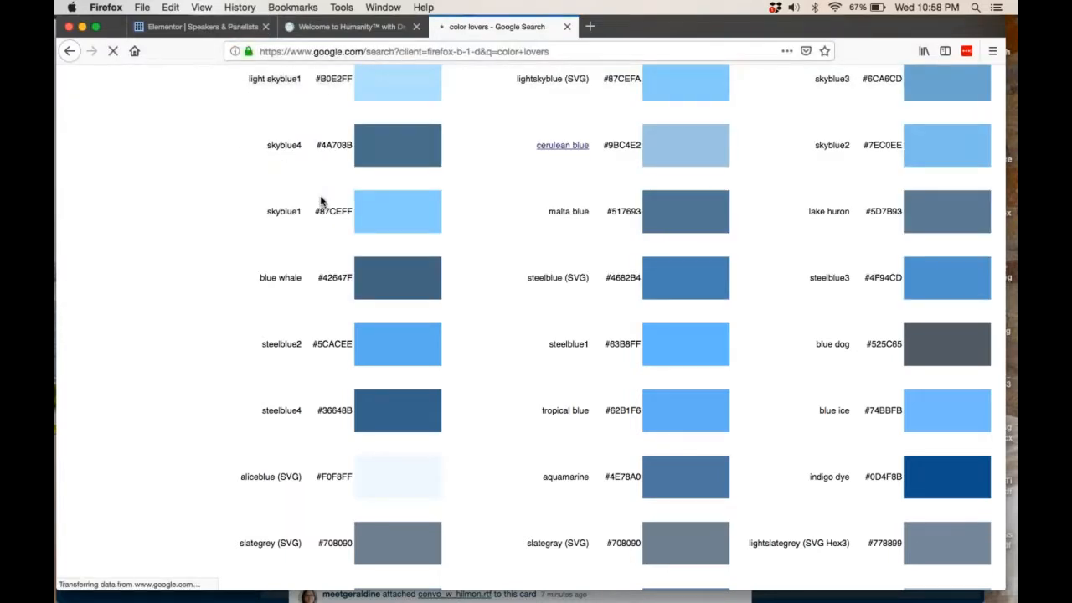
click(285, 201)
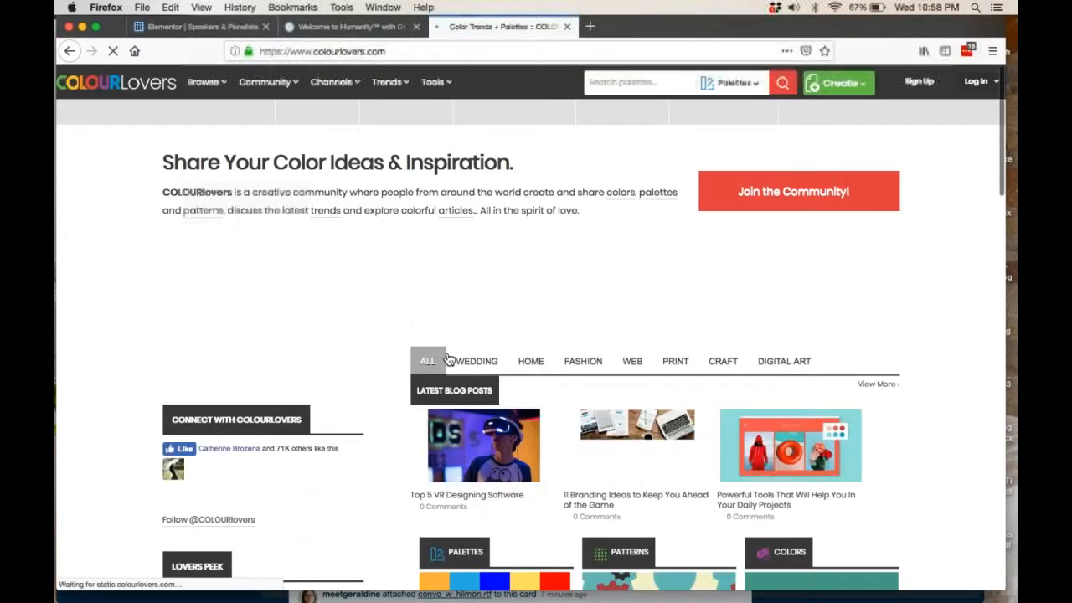
Open the gmex palette on COLOURlovers and examine its colours' hex codes, highlighting the code of Let It Out.
scroll(448, 358, down, 5)
scroll(448, 358, down, 1)
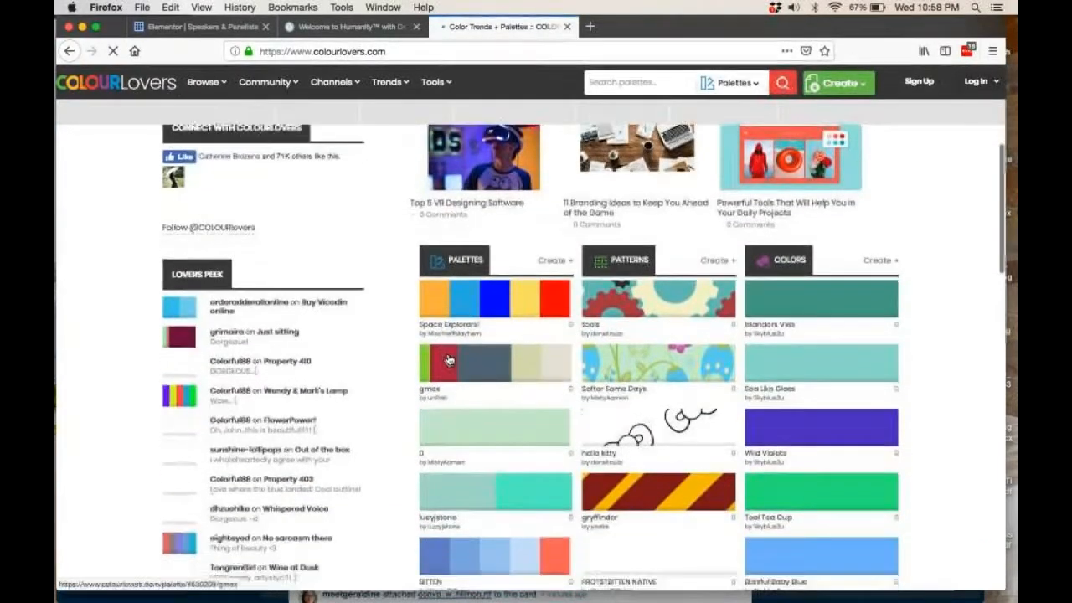
click(512, 374)
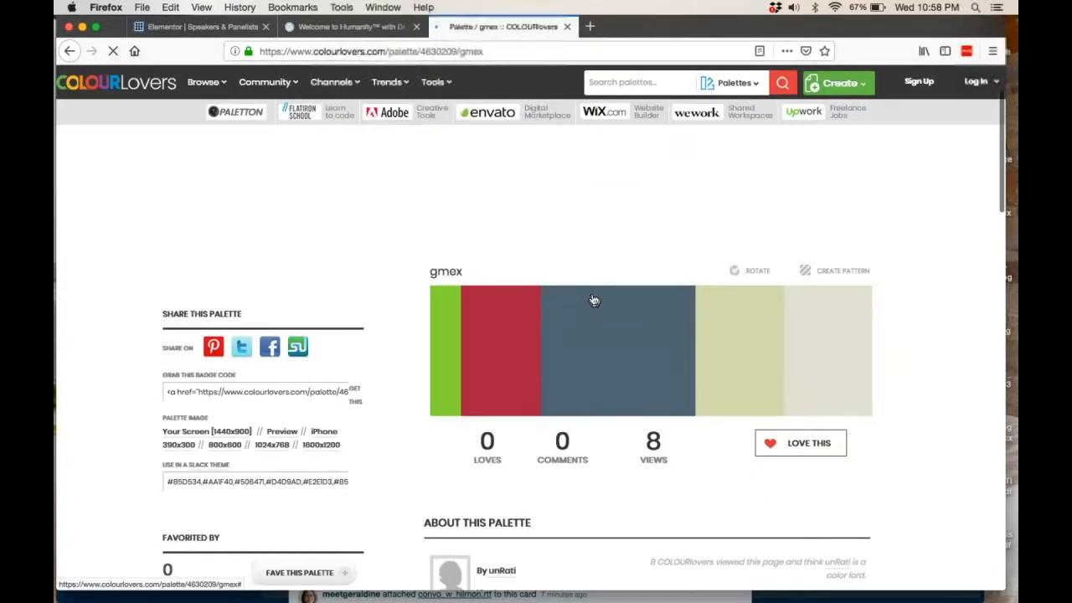
scroll(611, 373, down, 5)
scroll(616, 382, down, 5)
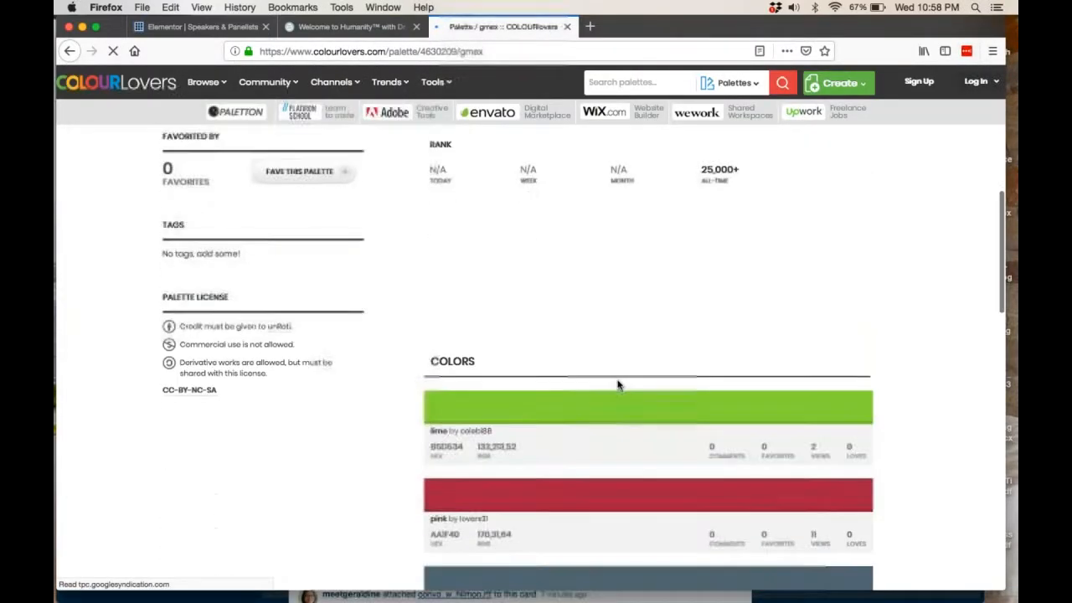
scroll(620, 390, down, 6)
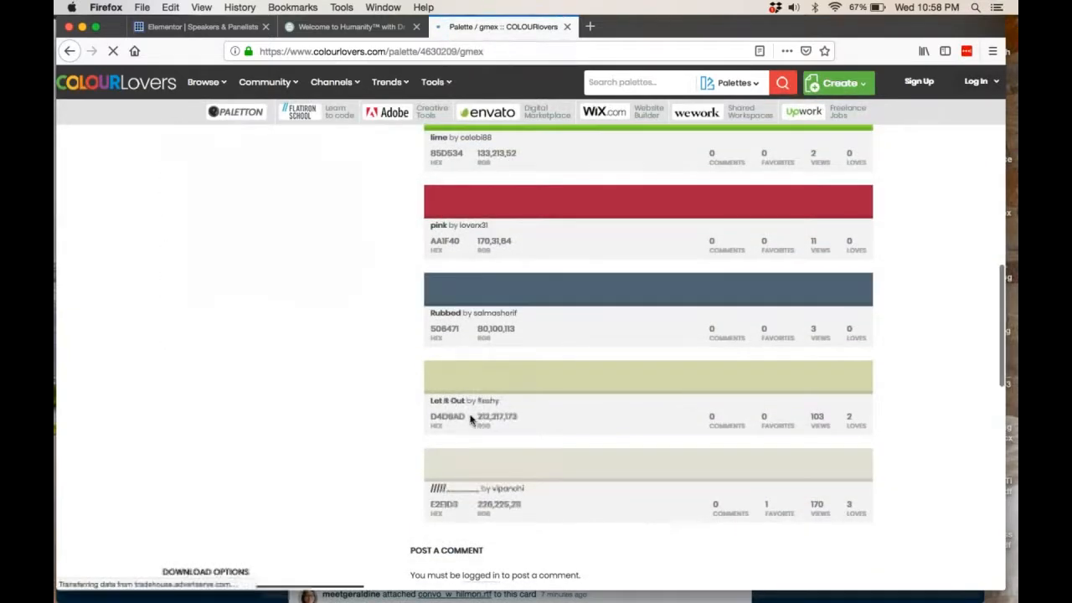
drag(466, 416, 424, 416)
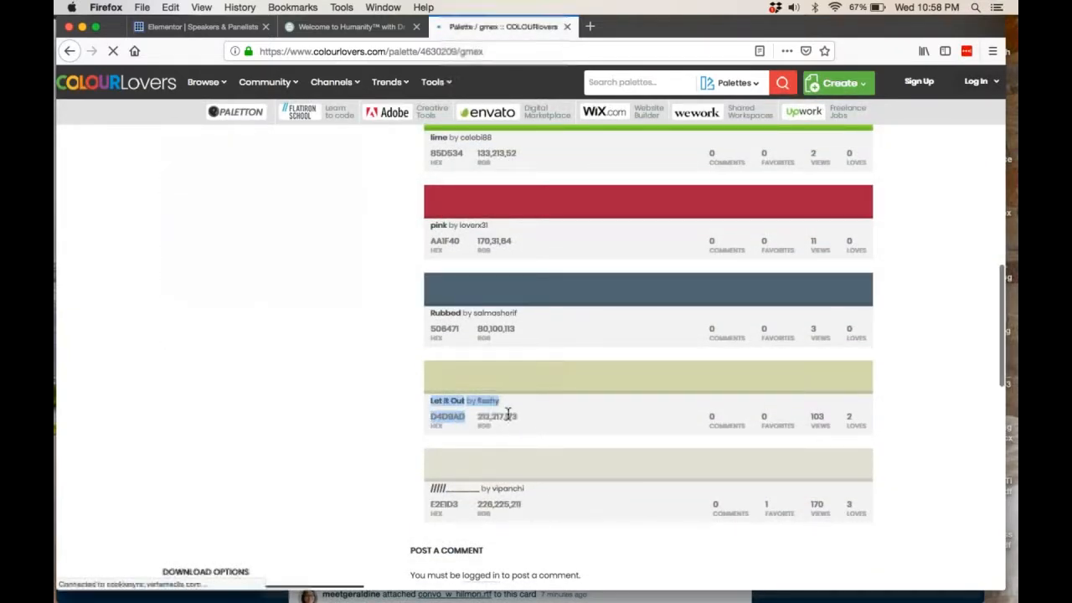
click(526, 423)
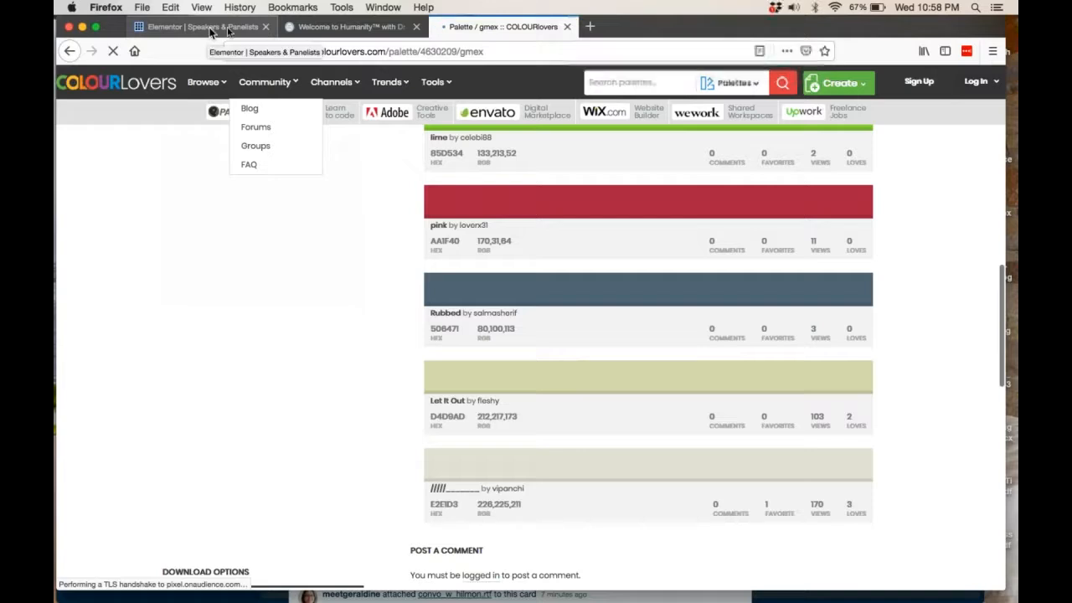
Return to the Squarespace site, close the header colour picker and show the style options for the main content area.
click(327, 27)
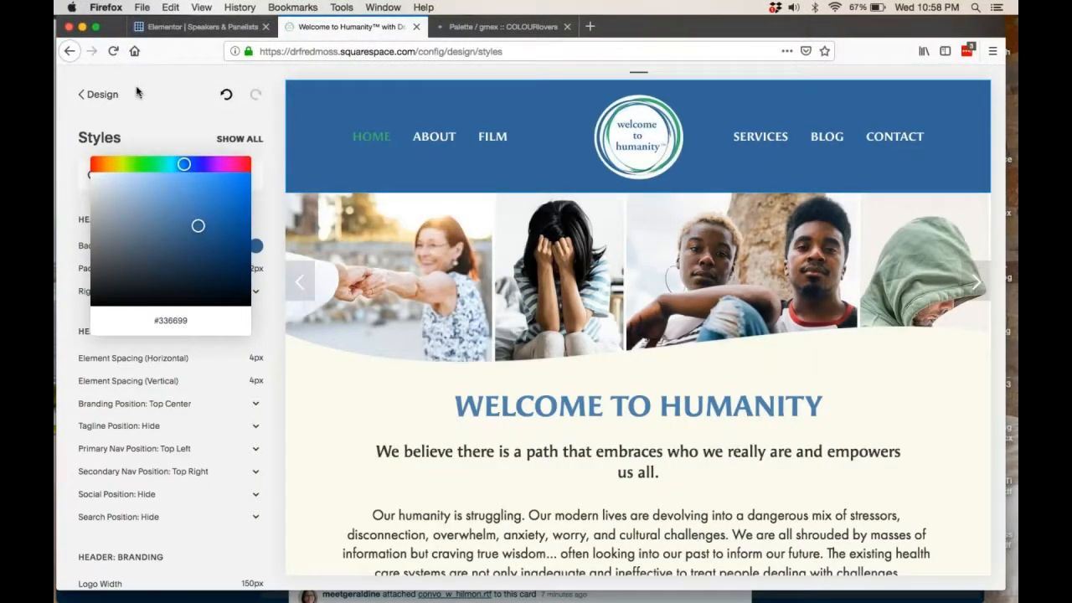
click(371, 463)
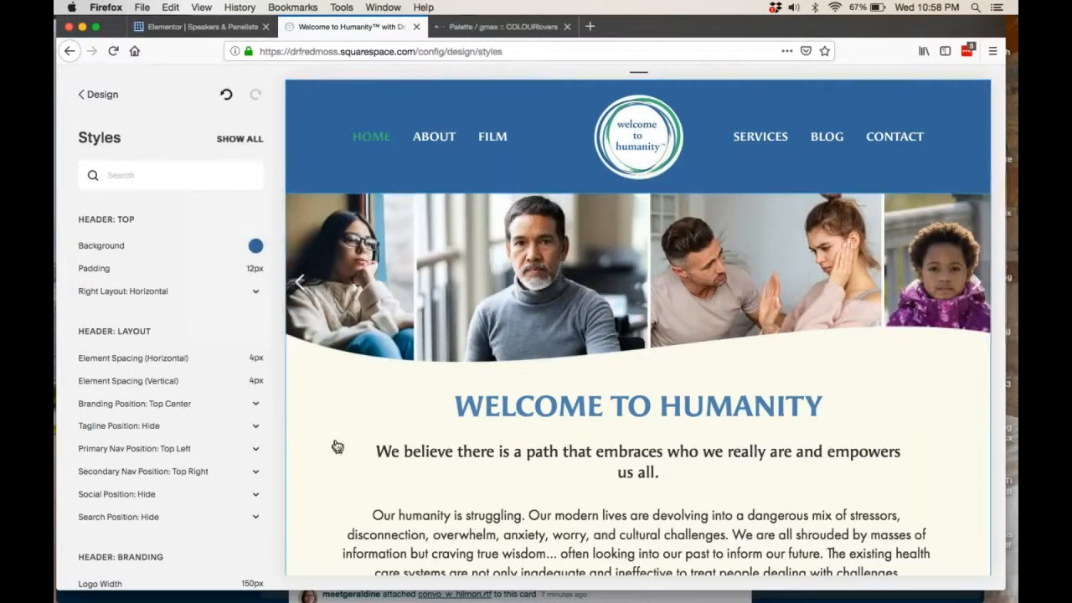
click(336, 446)
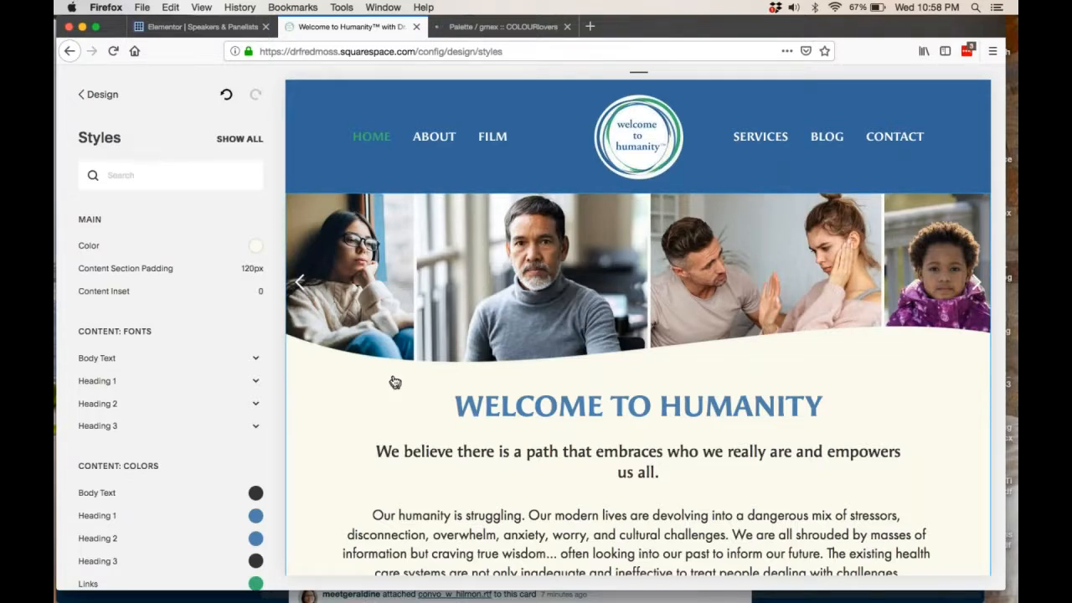
Open the Heading 1 font settings for the WELCOME TO HUMANITY title, look through the available fonts and close the font list.
click(480, 419)
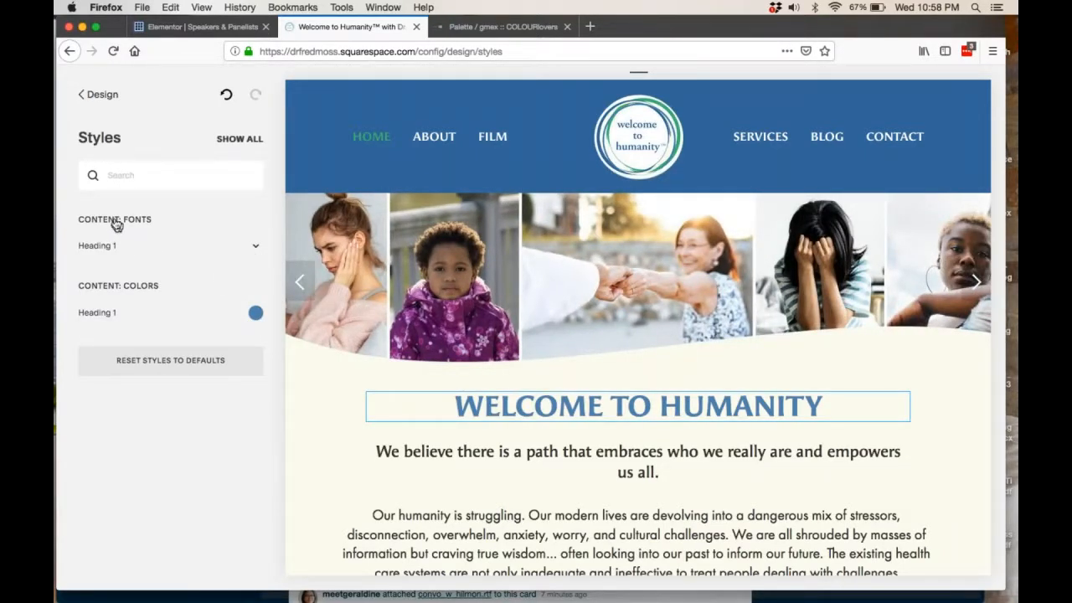
click(258, 250)
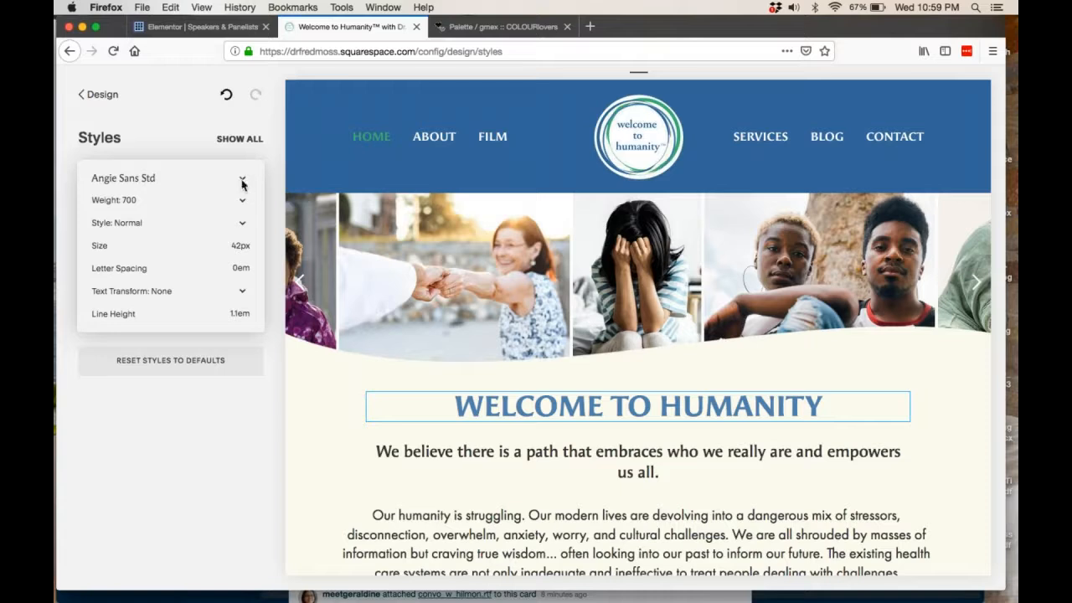
click(242, 181)
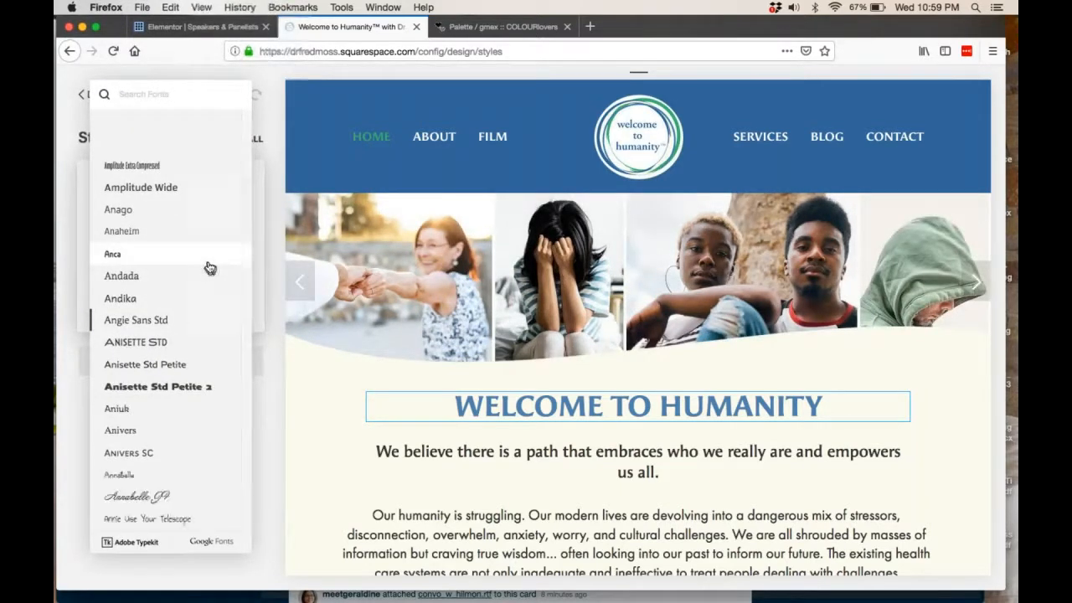
scroll(208, 341, down, 2)
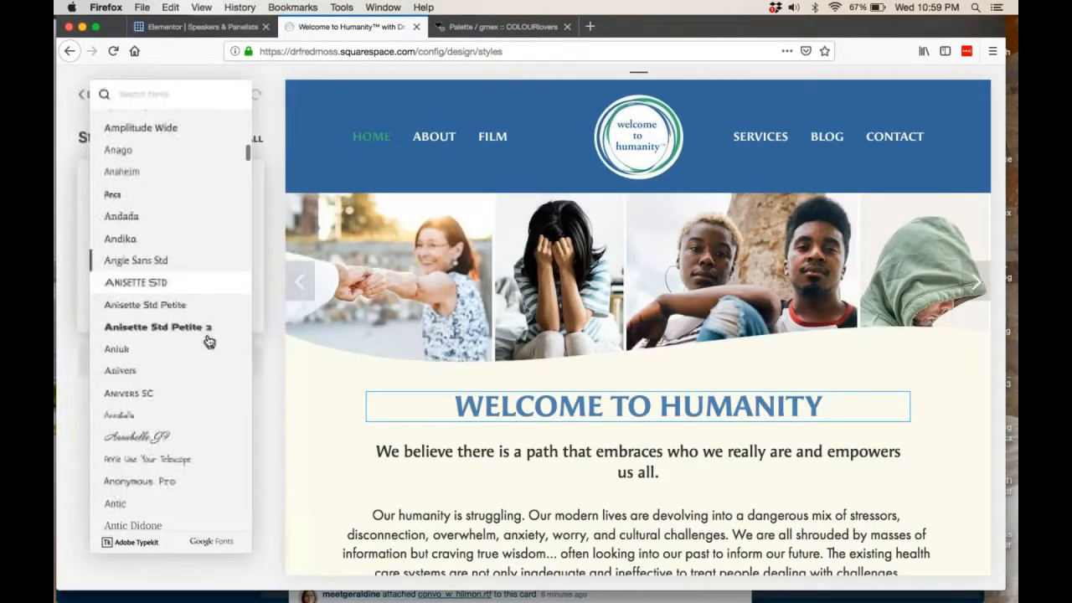
scroll(208, 341, down, 2)
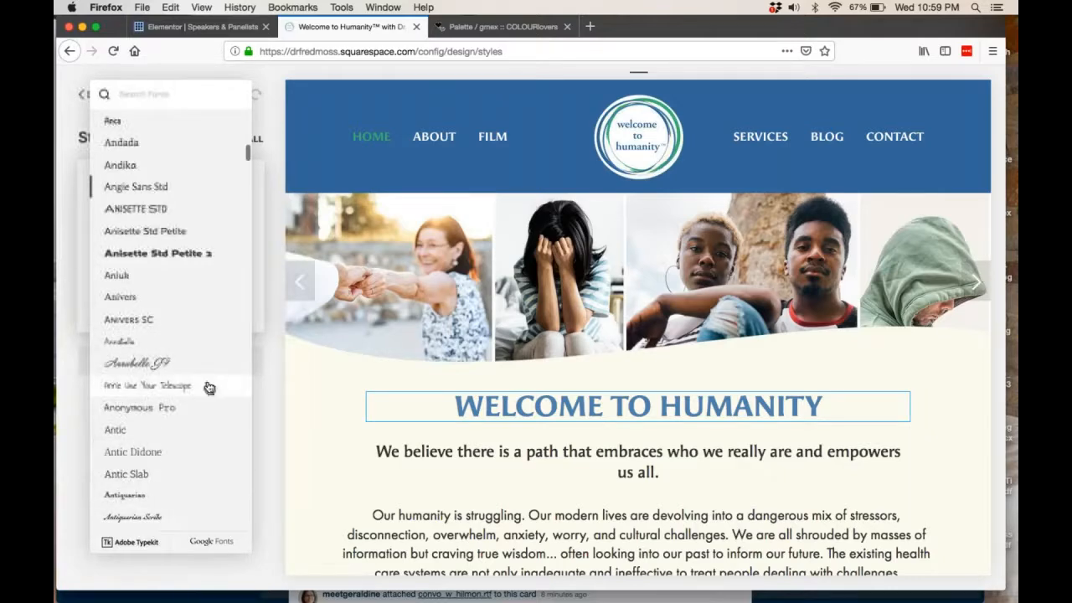
scroll(209, 386, up, 4)
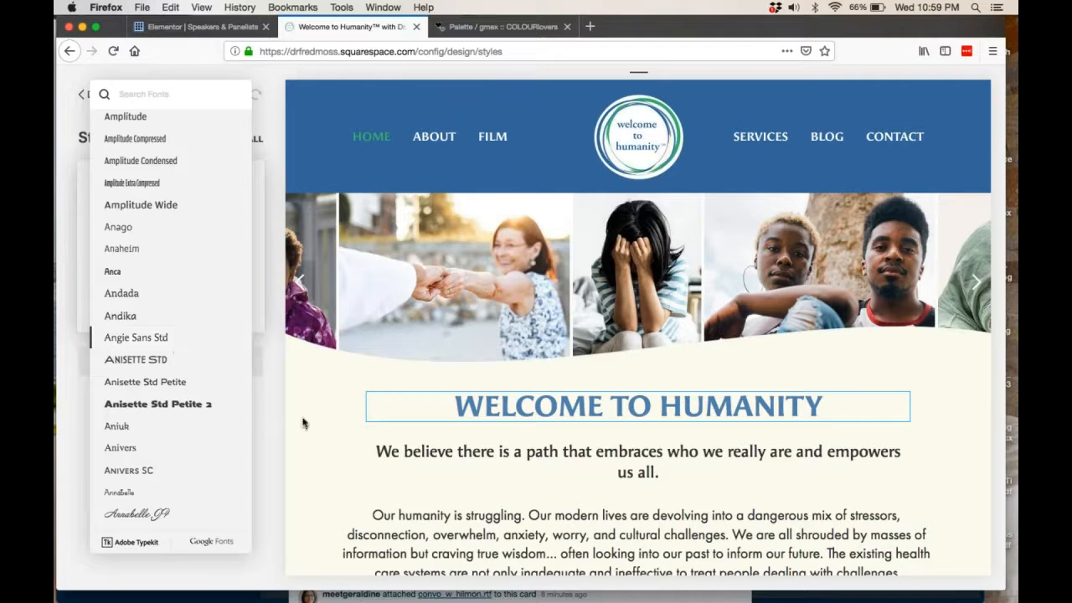
click(416, 453)
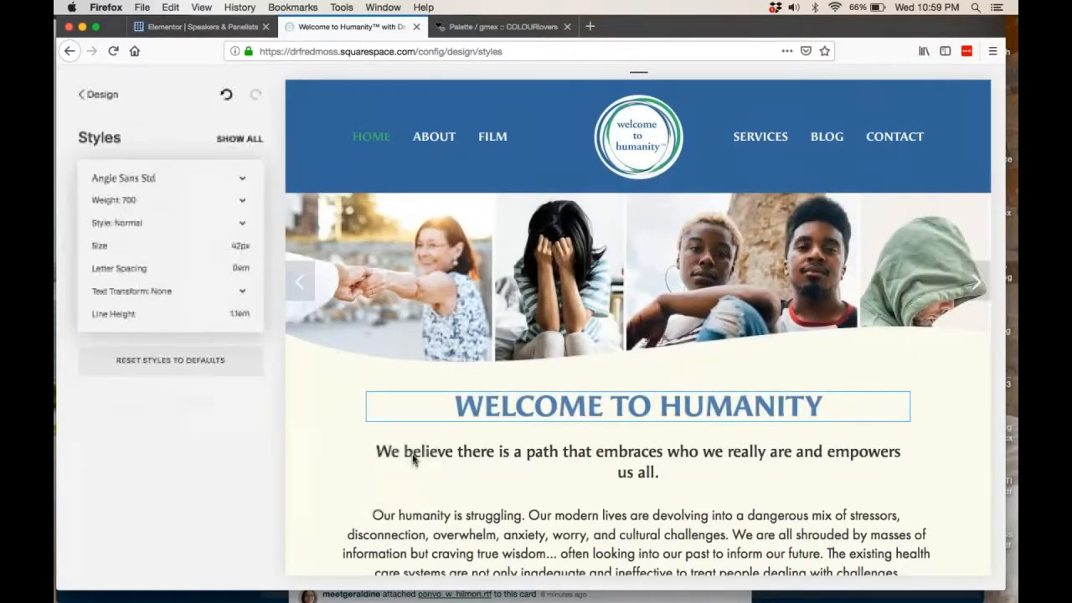
Open the Heading 3 font settings for the subtitle and look through its weight, style and text transform options.
click(414, 432)
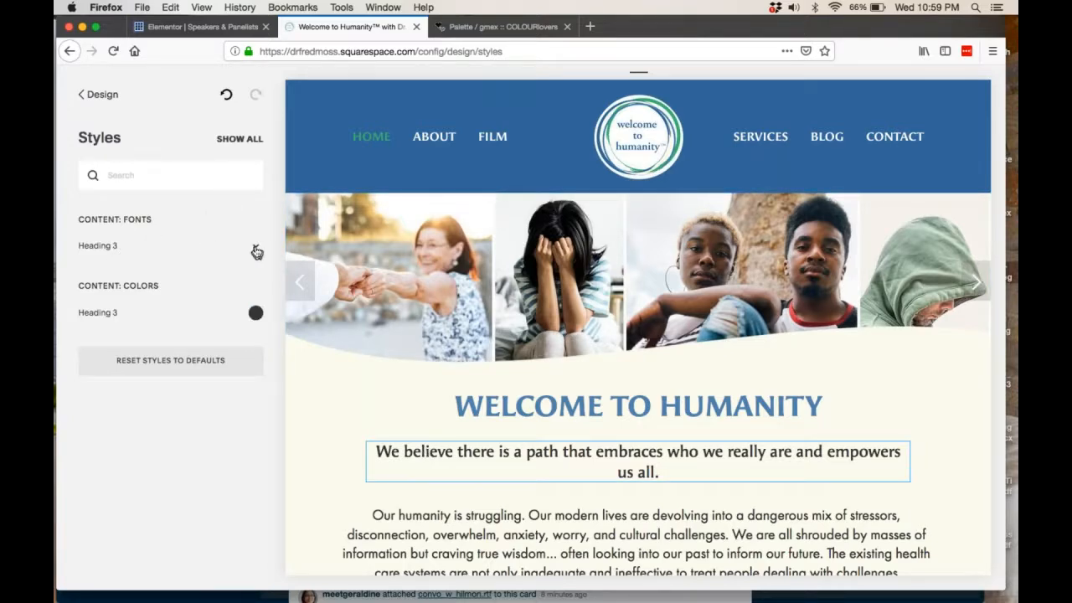
click(255, 247)
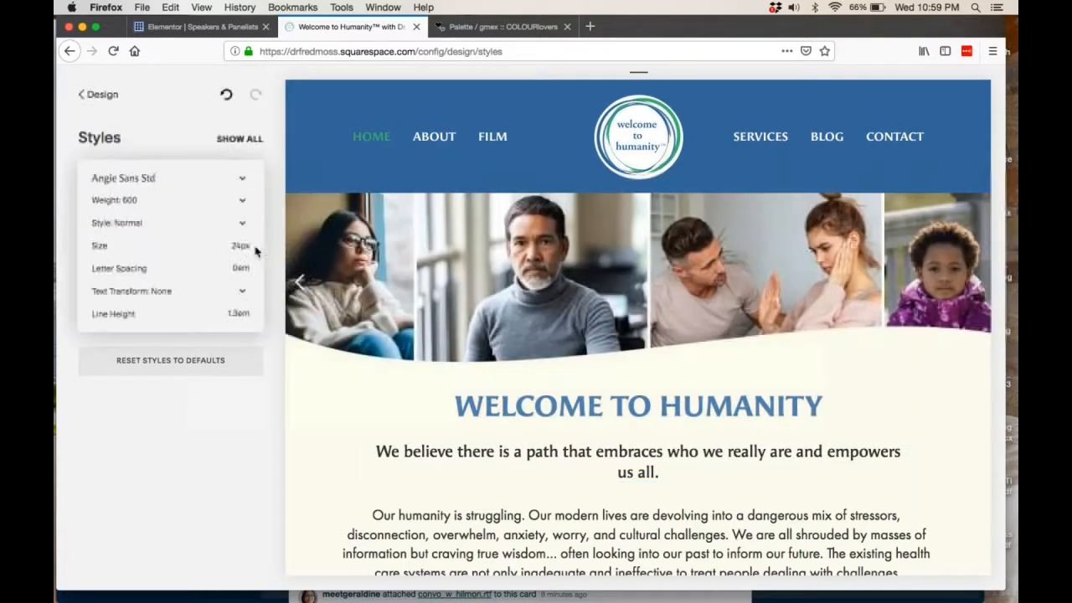
click(242, 201)
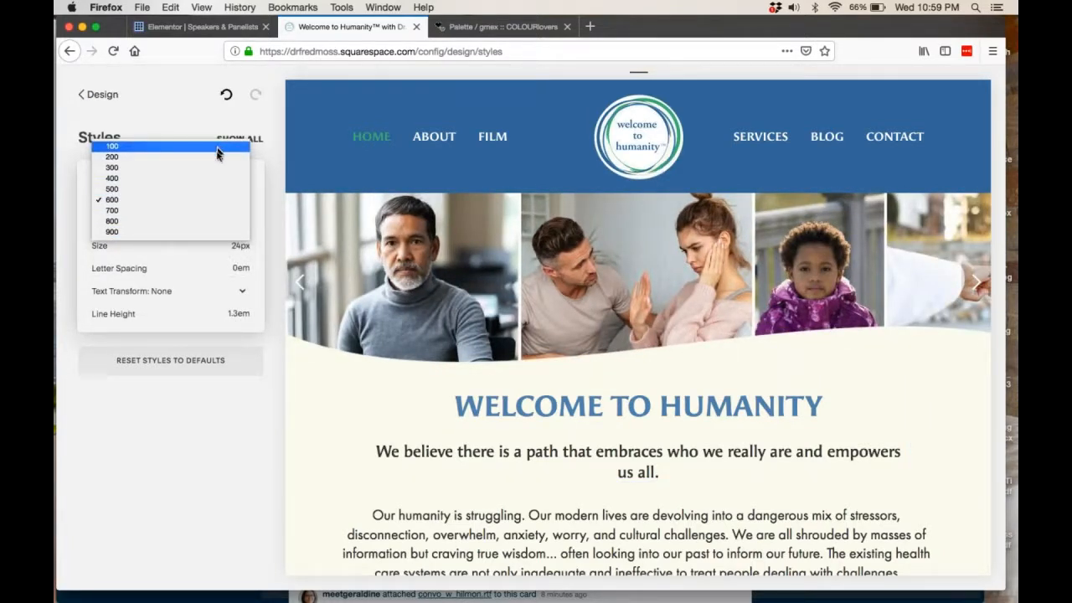
click(262, 204)
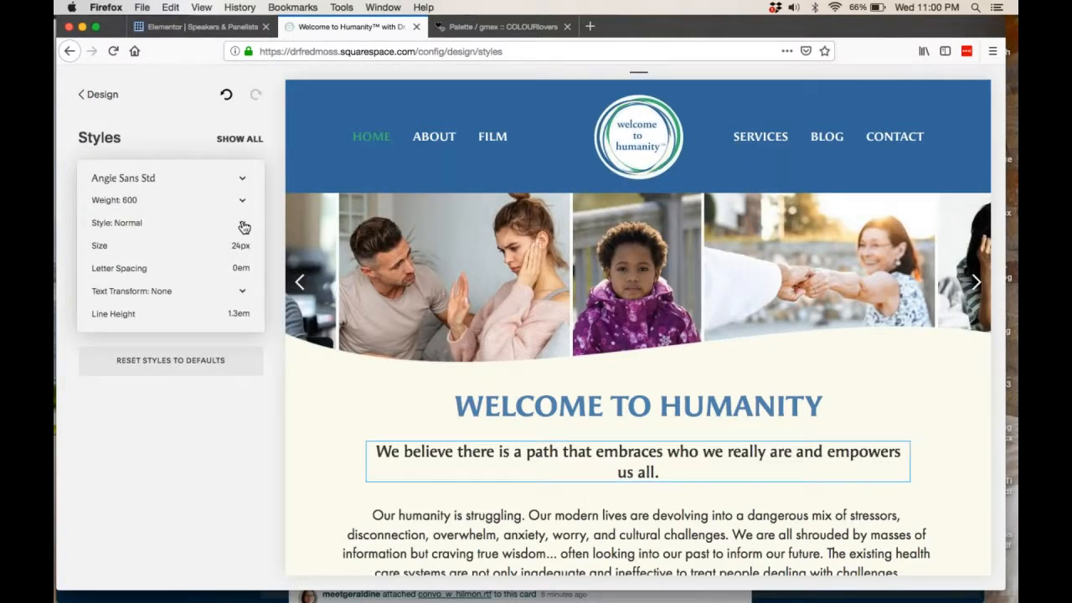
click(243, 226)
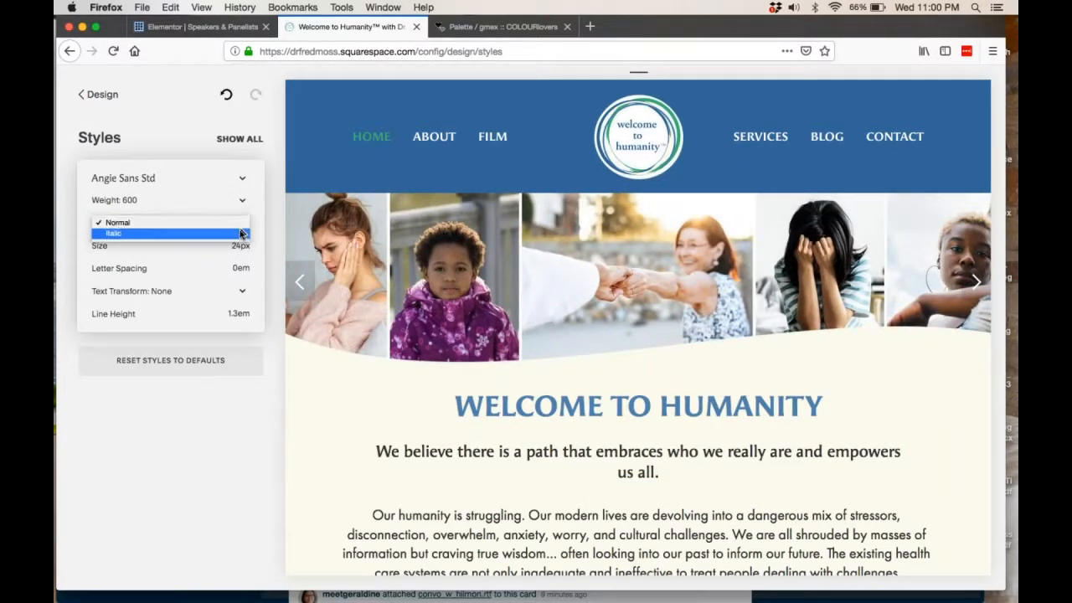
click(259, 226)
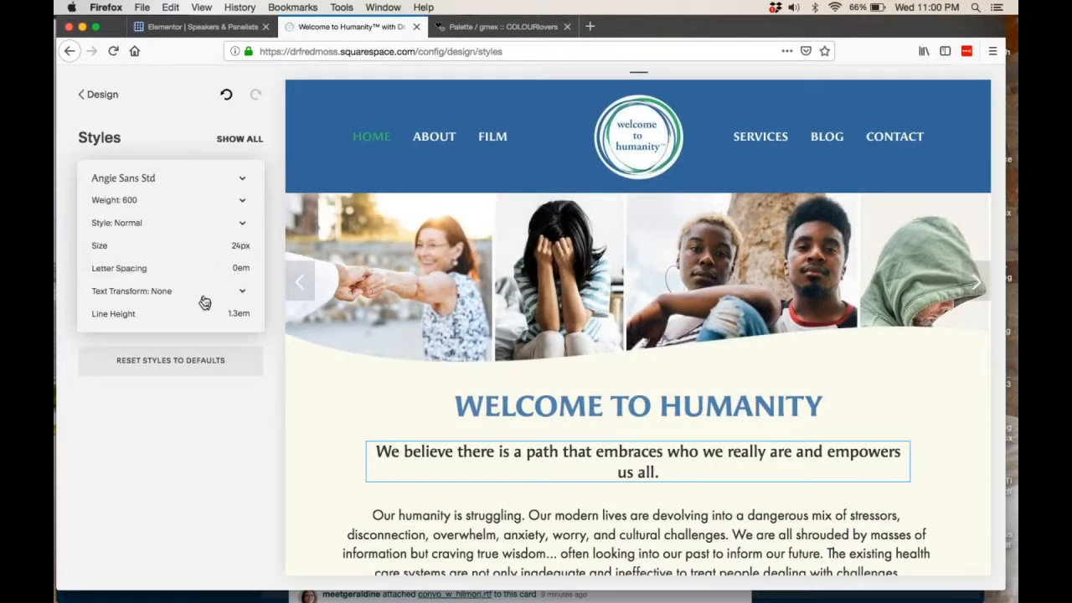
click(243, 295)
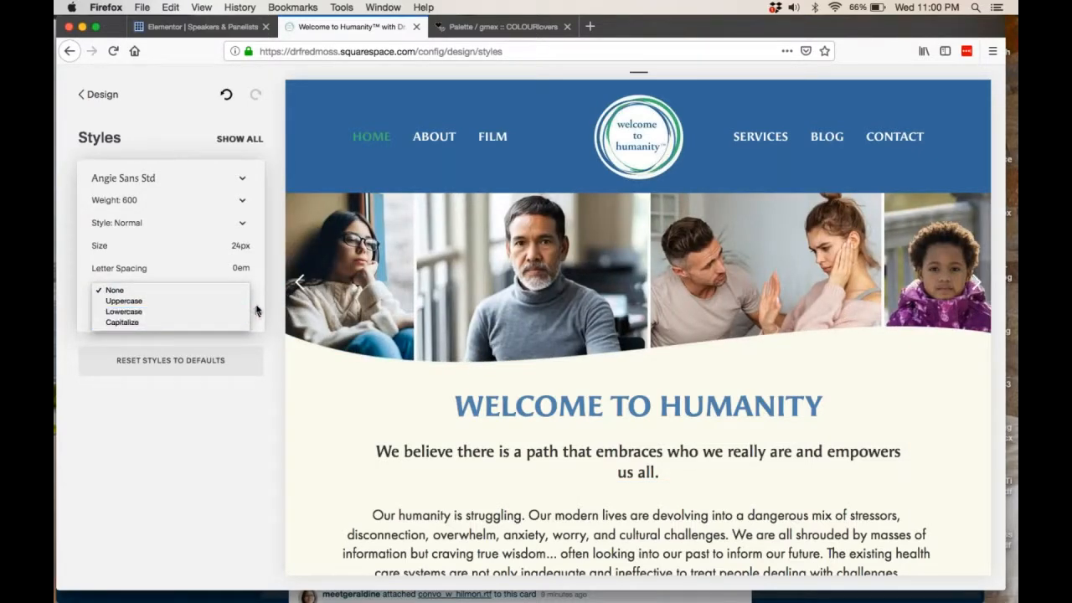
click(257, 310)
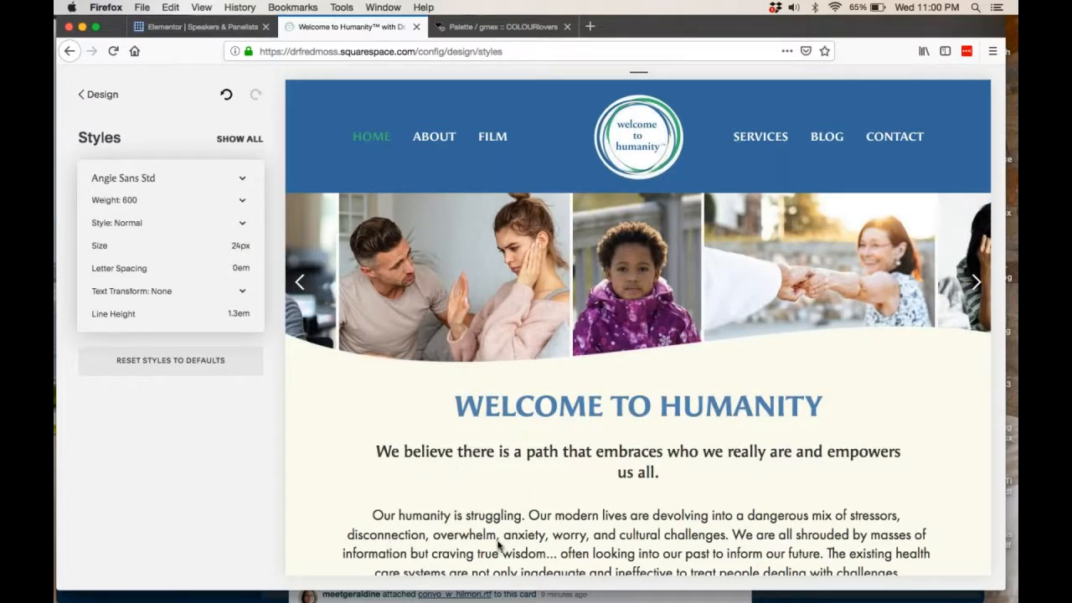
Select the introductory paragraph on the home page, view its Body Text font settings and close them.
click(436, 528)
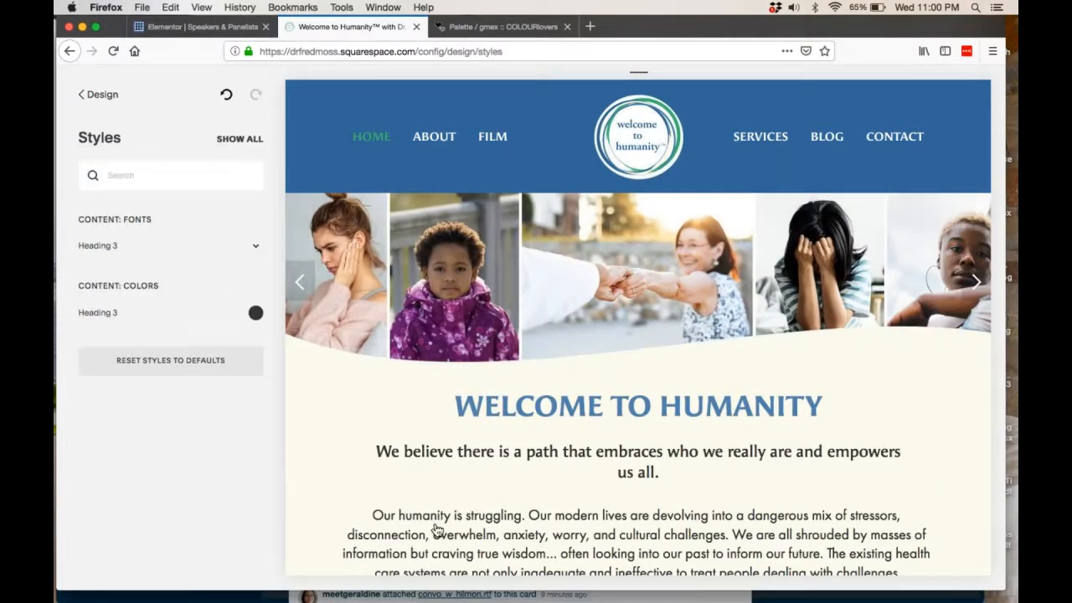
click(522, 540)
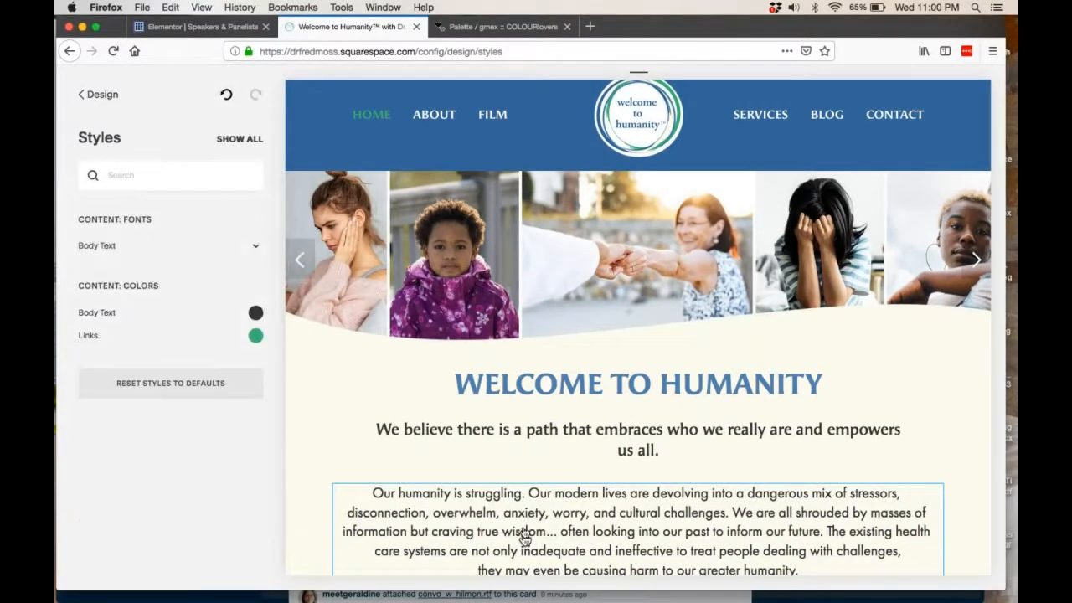
click(253, 246)
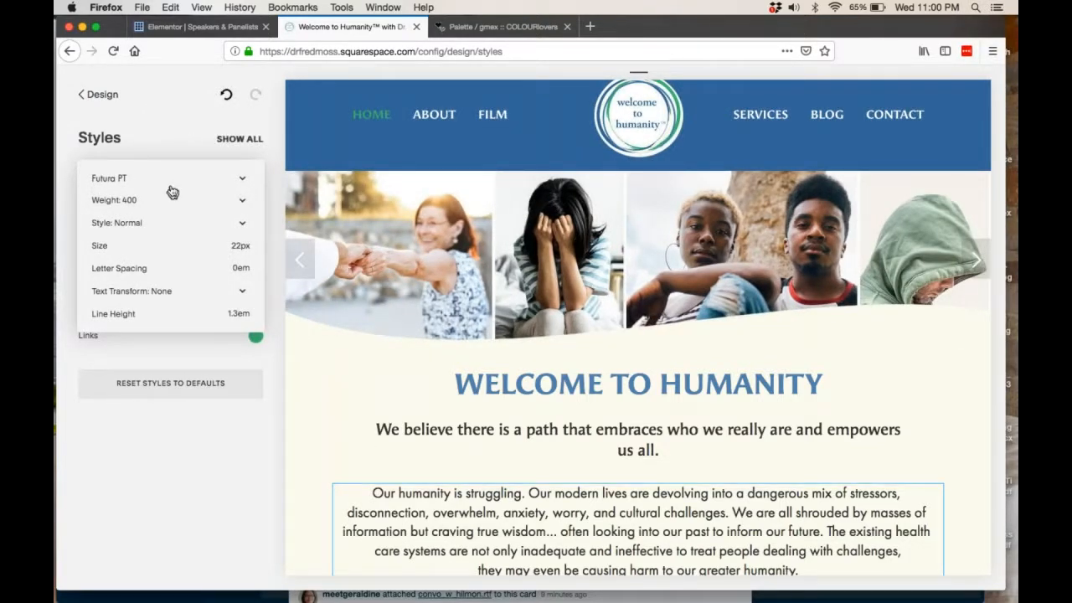
click(158, 104)
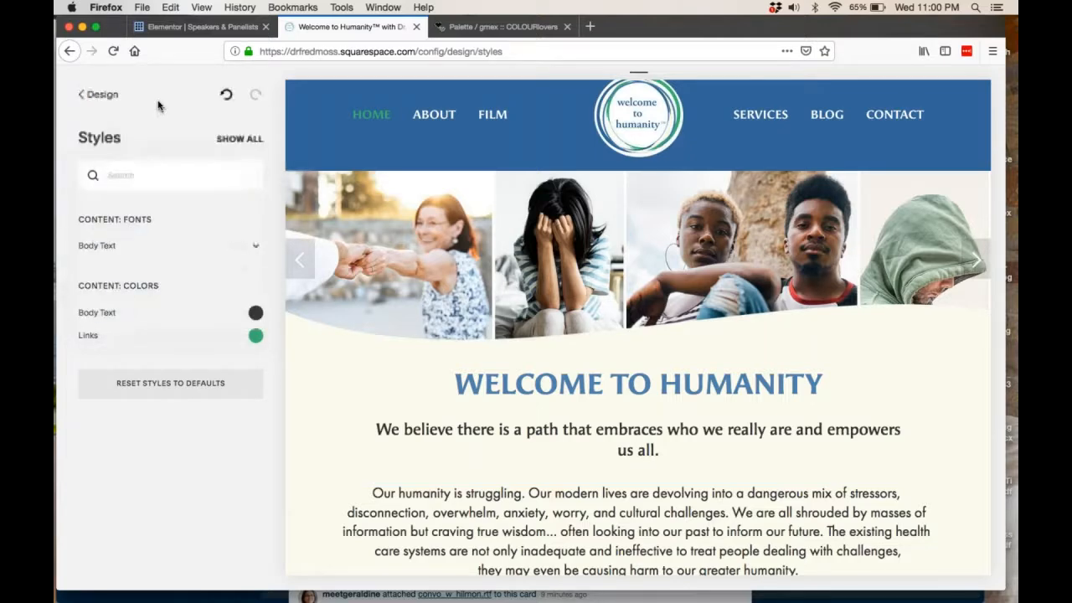
Leave the Design settings, open the site's pages and go to the first page under About.
click(101, 95)
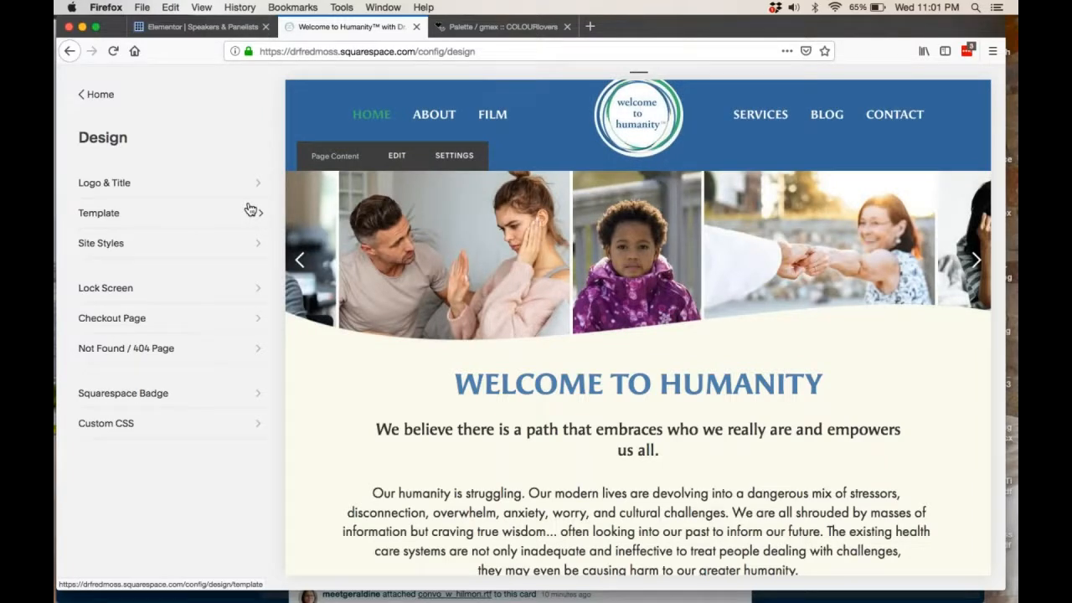
click(97, 97)
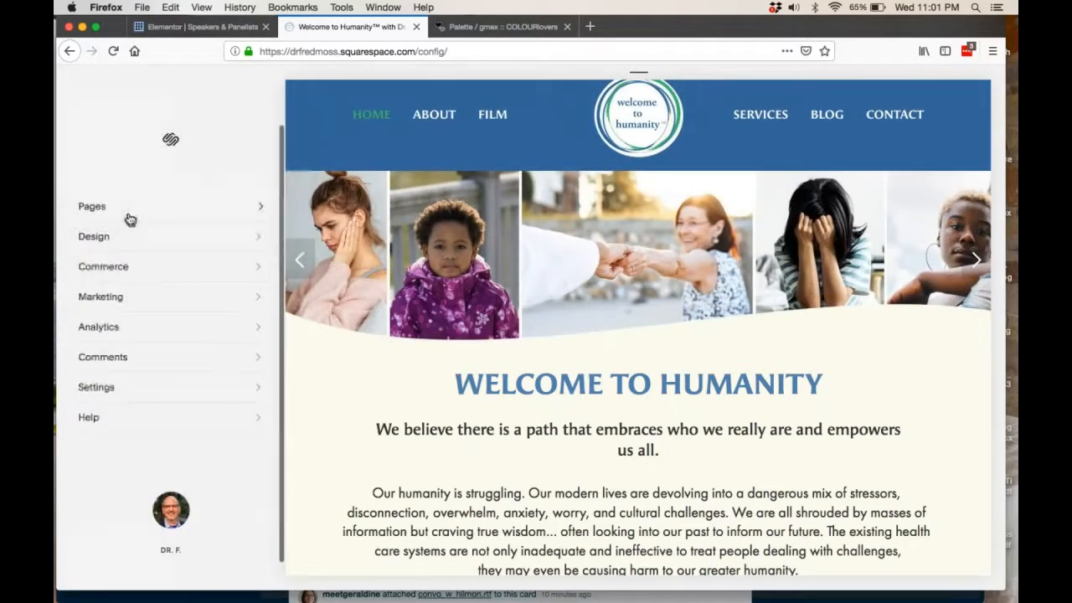
click(121, 213)
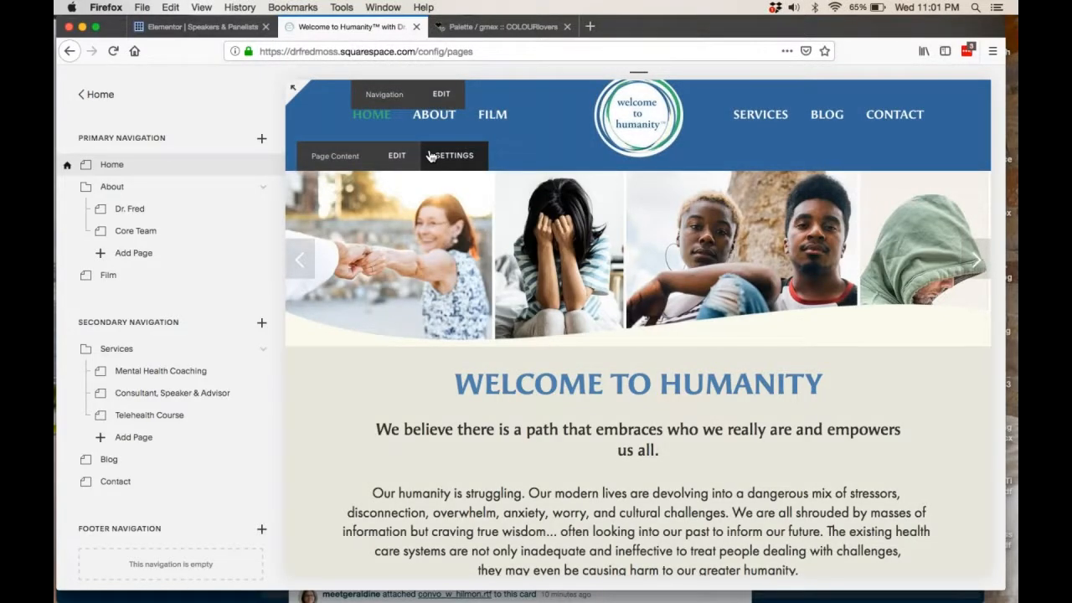
mouse_move(436, 122)
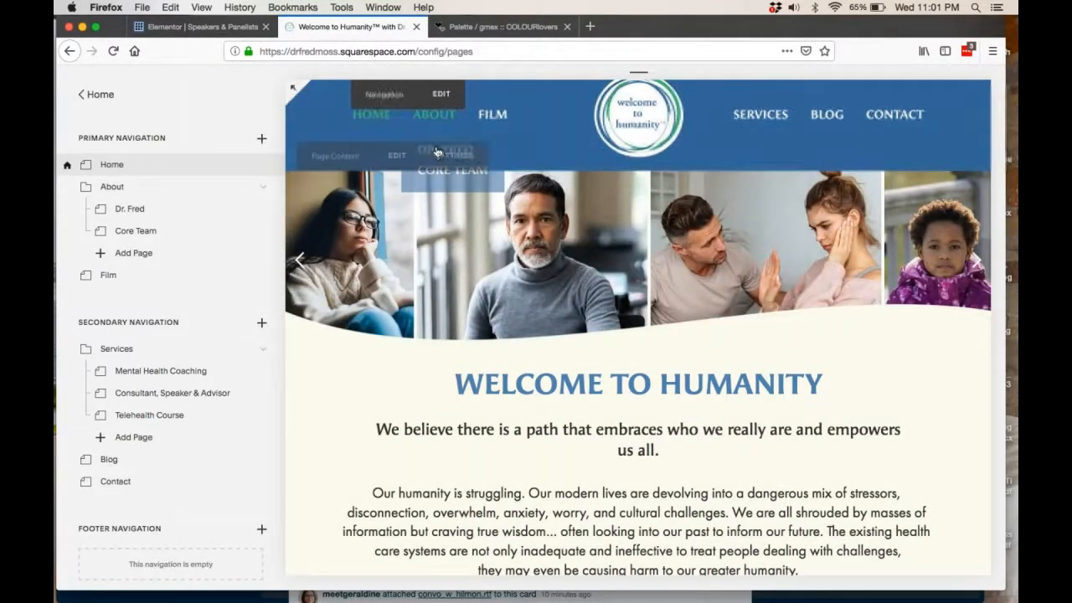
click(437, 124)
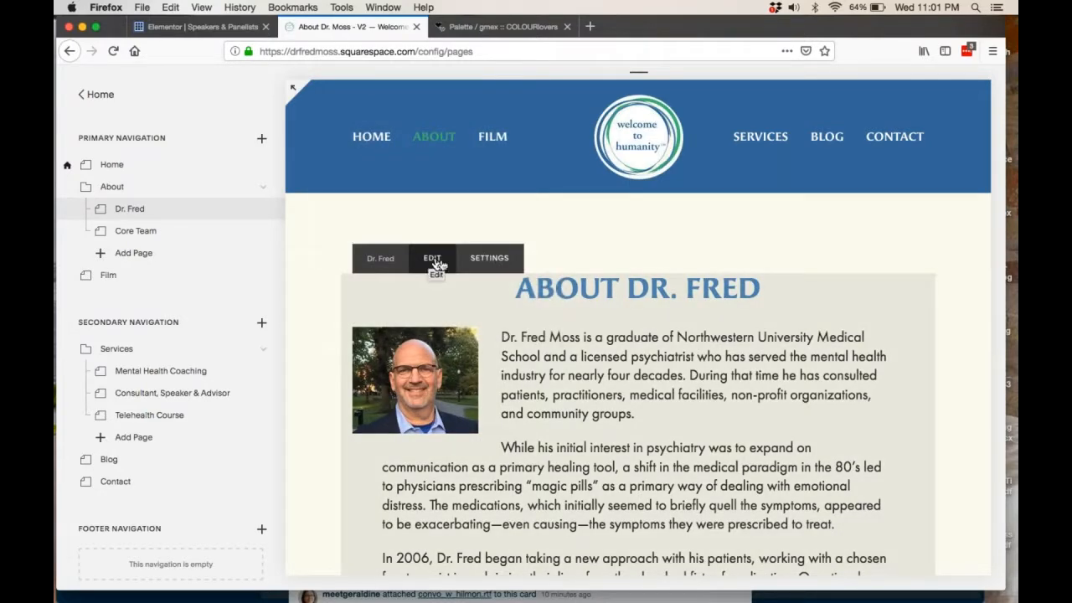
Open the content of the About page for editing.
click(432, 259)
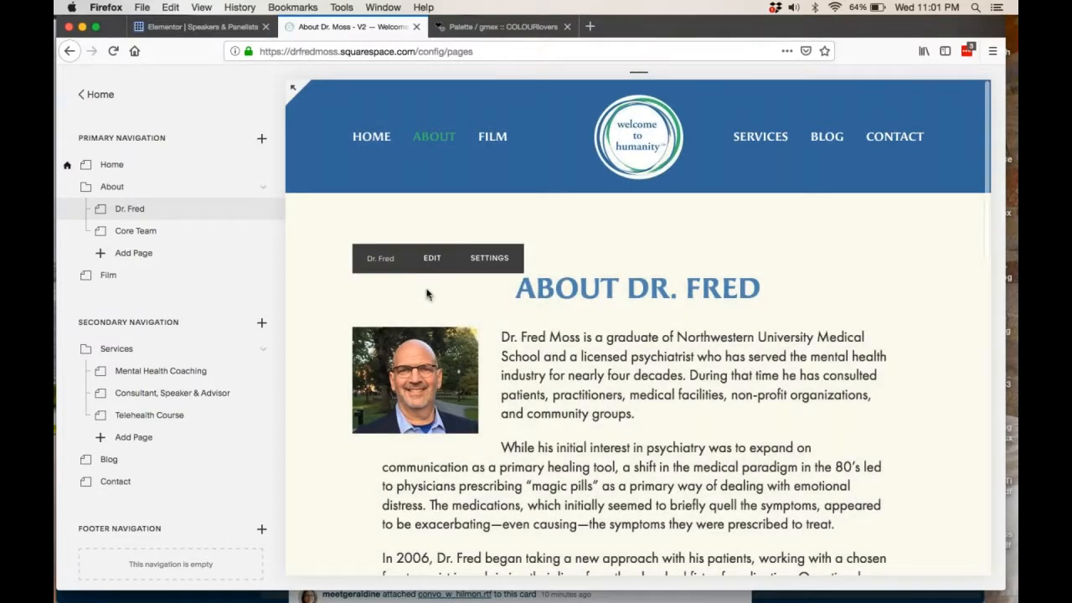
scroll(426, 293, down, 1)
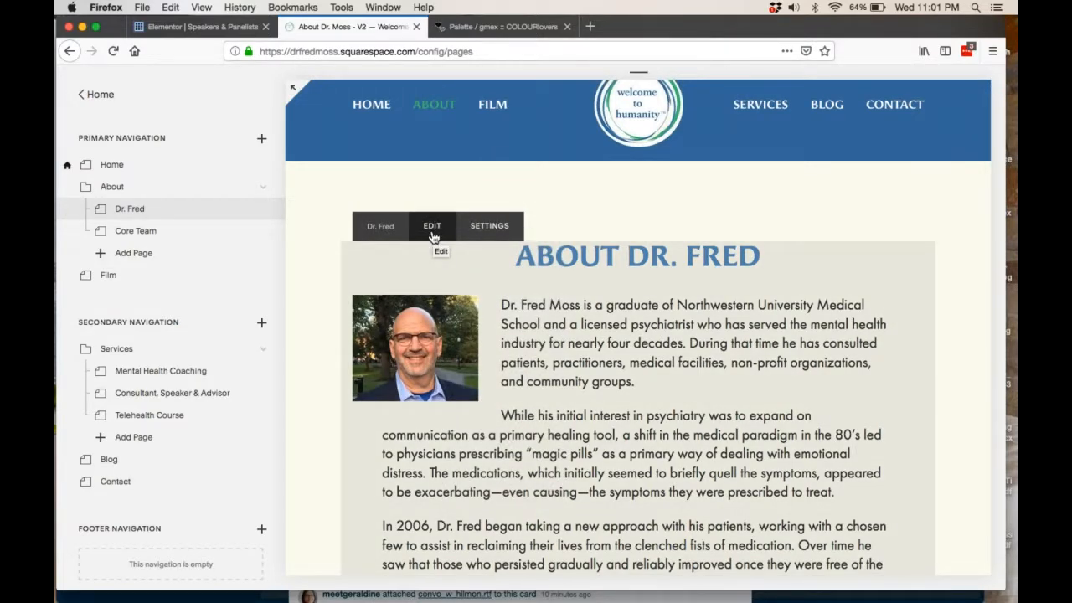
click(432, 236)
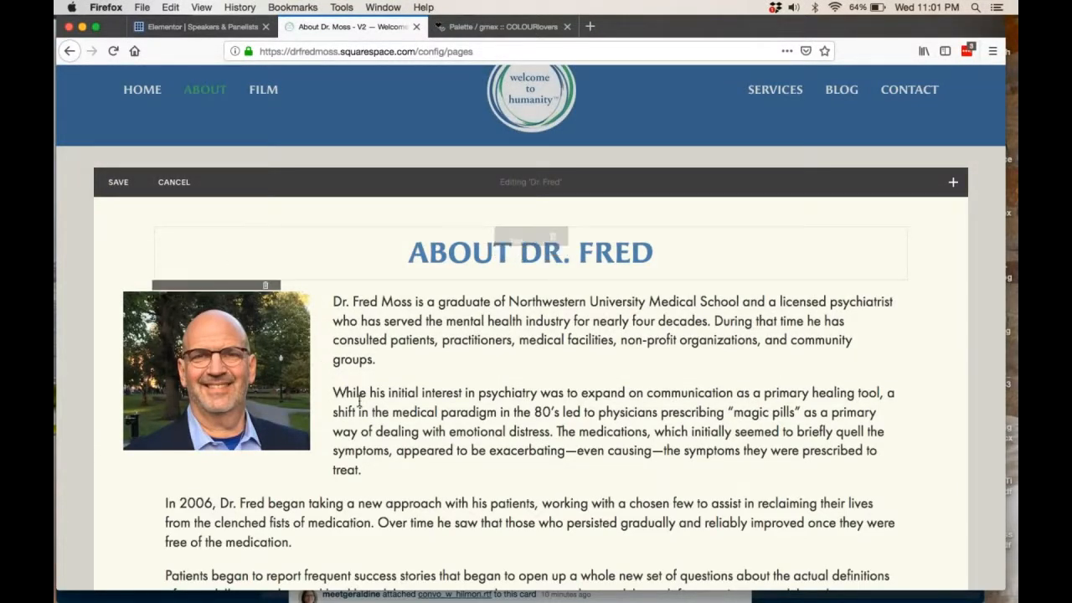
Look through the available content blocks at the insertion point below the last paragraph and insert a Line block there.
scroll(358, 398, down, 10)
scroll(359, 399, up, 10)
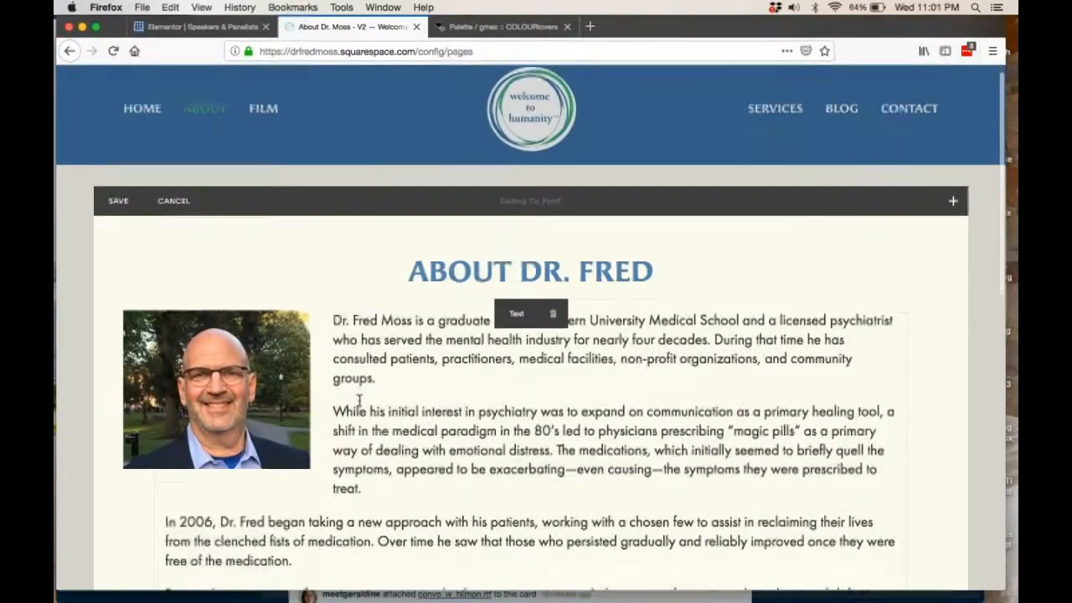
scroll(358, 400, down, 5)
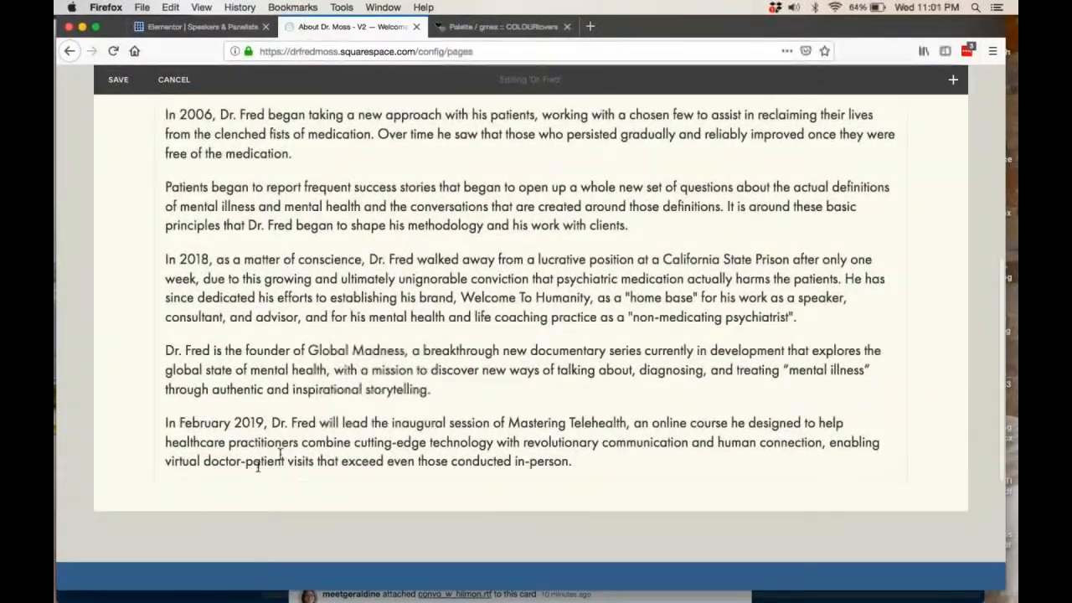
mouse_move(157, 486)
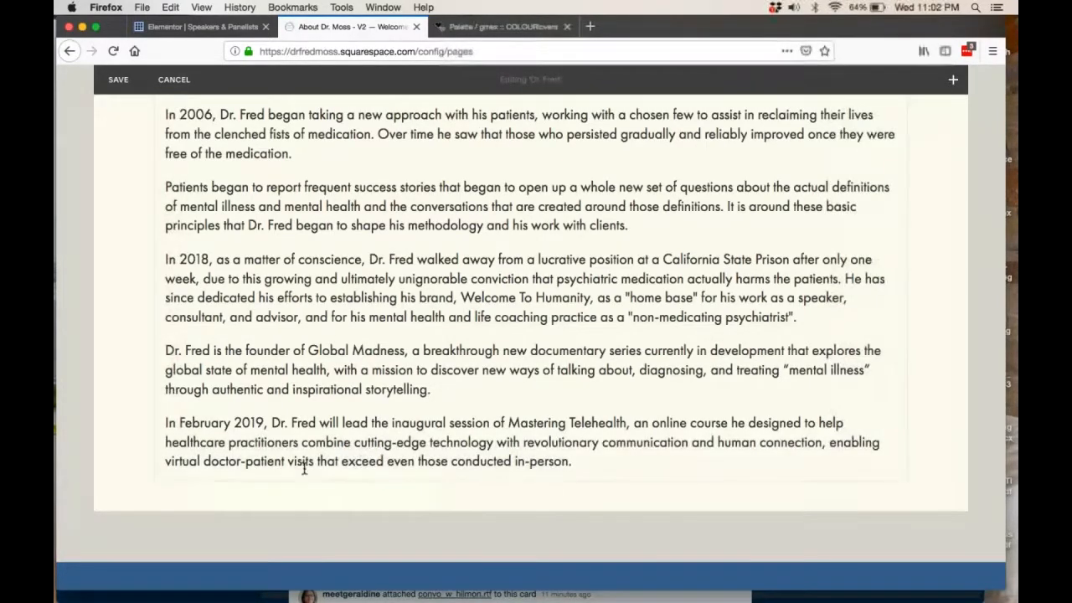
click(155, 483)
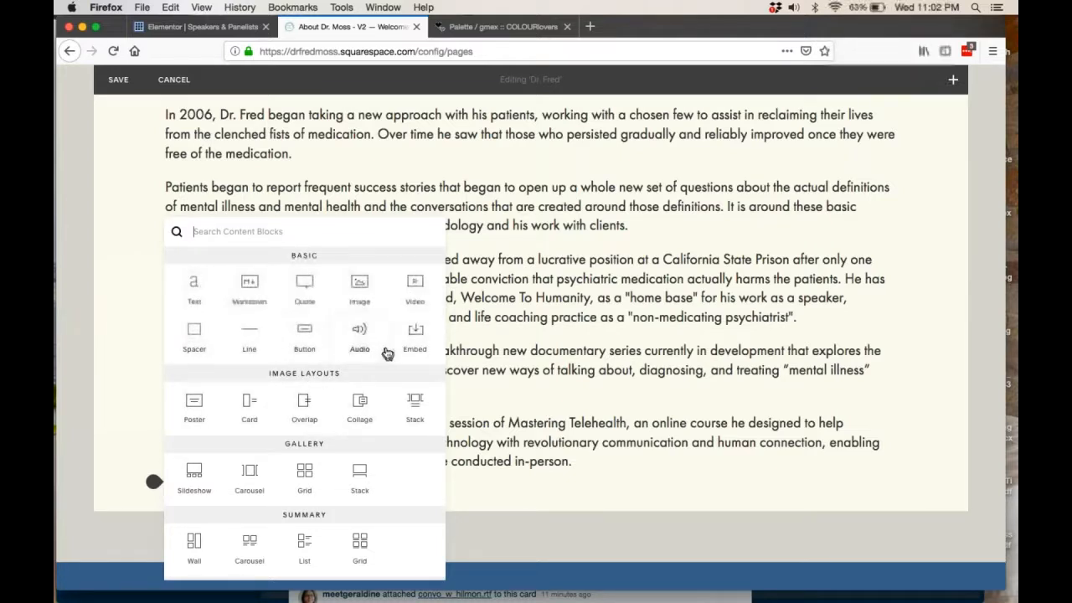
scroll(376, 394, down, 3)
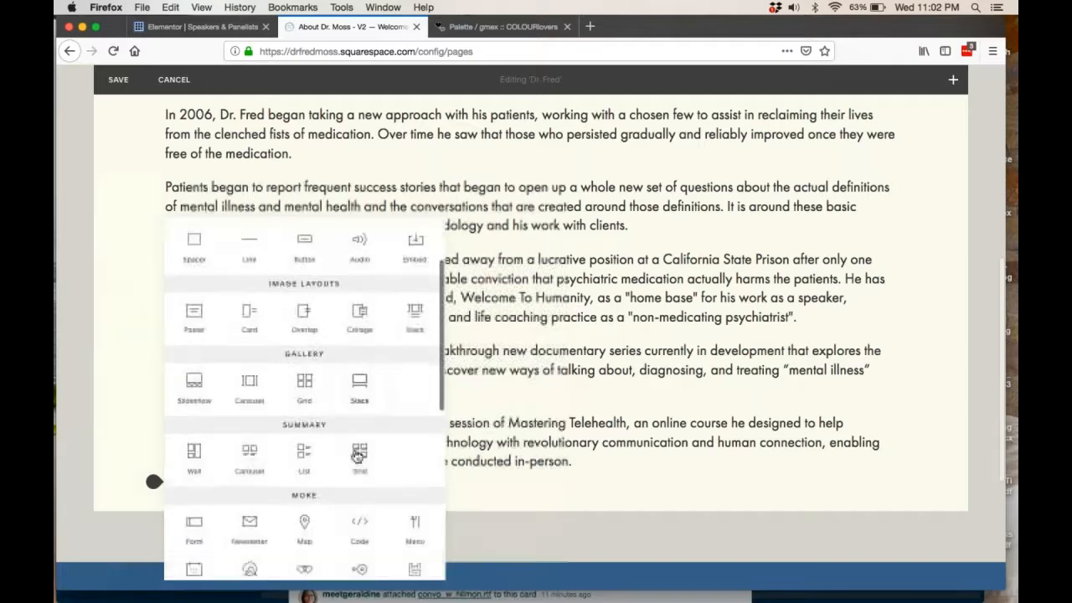
scroll(358, 456, down, 5)
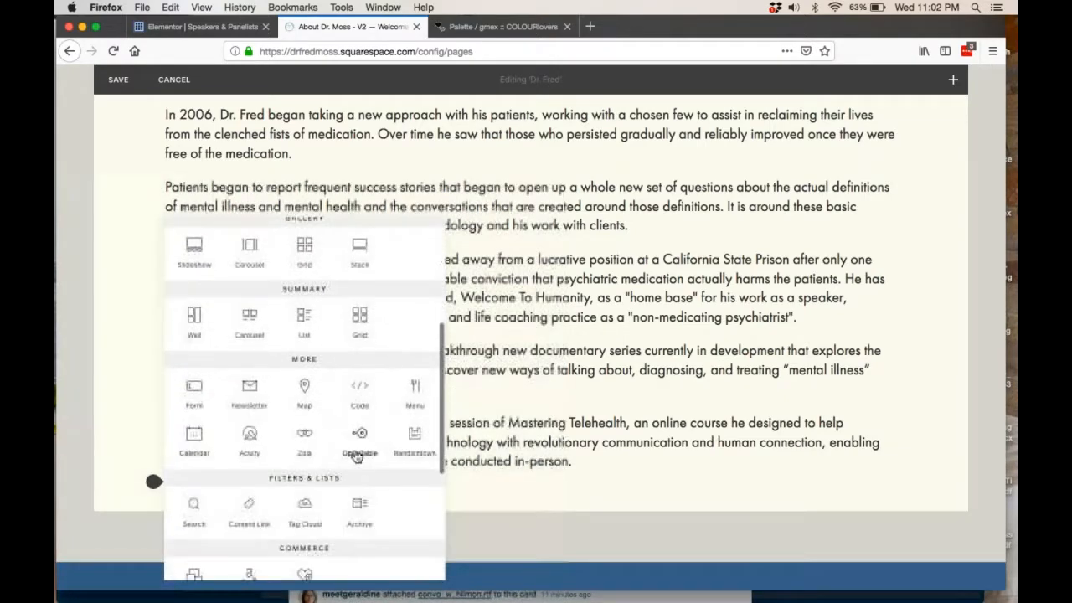
scroll(357, 456, up, 8)
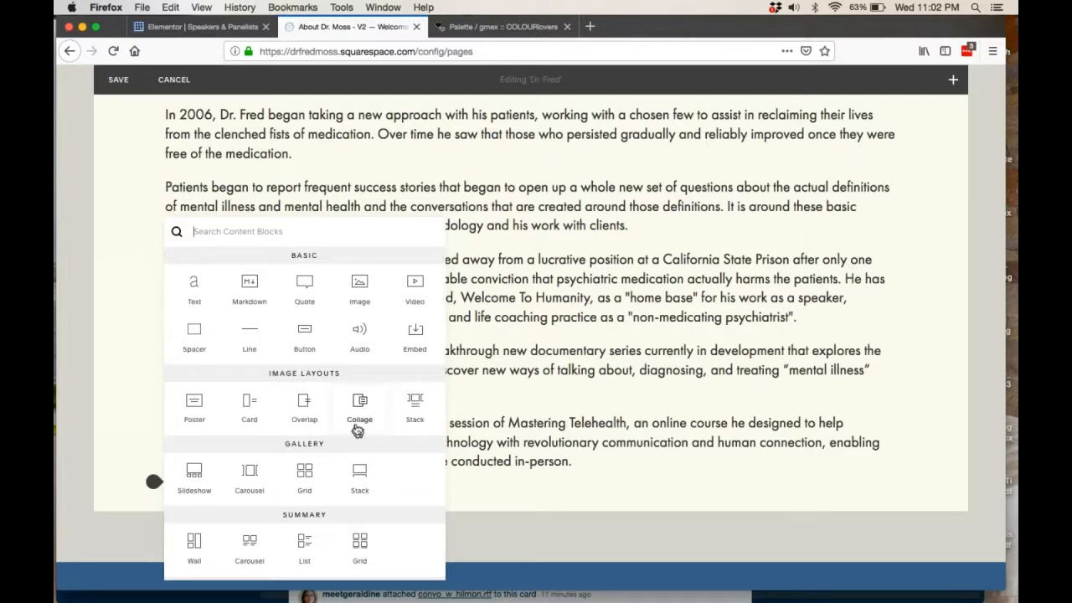
click(252, 327)
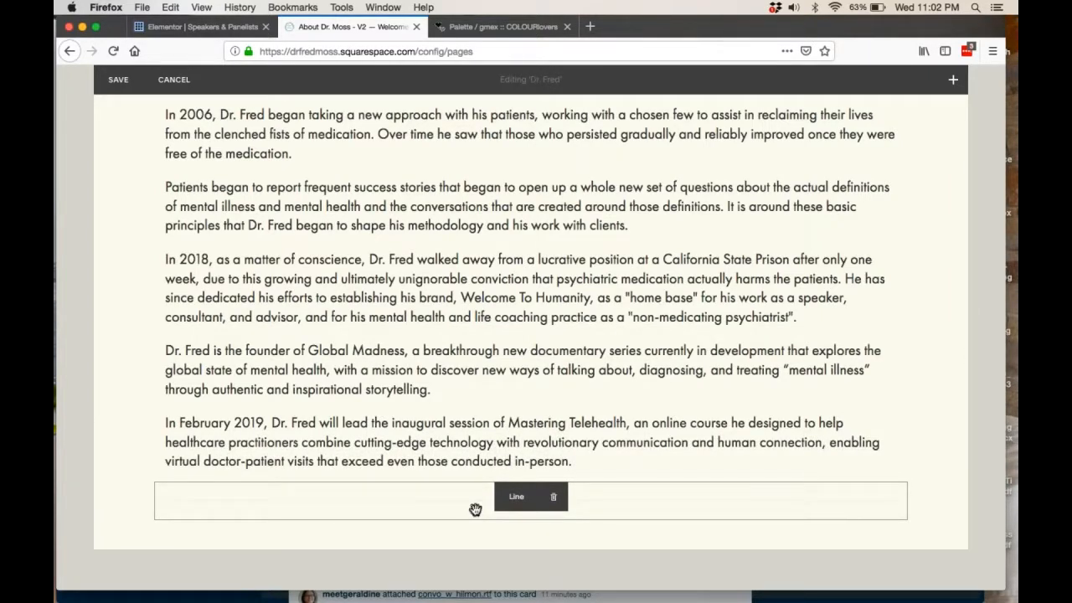
Move the Line block from the end of the page to directly below the page title.
click(508, 425)
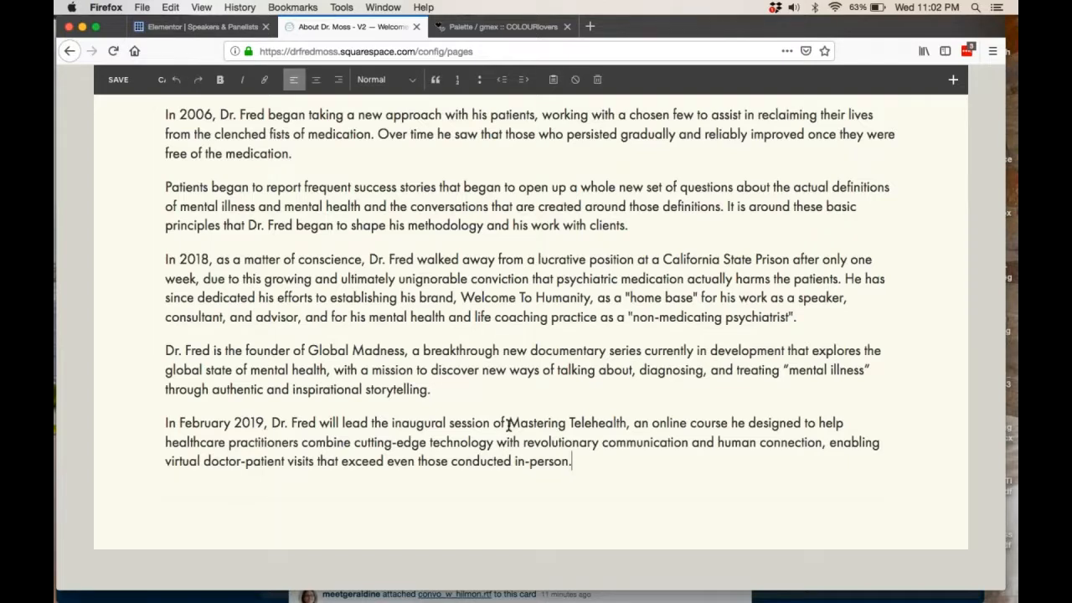
mouse_move(529, 503)
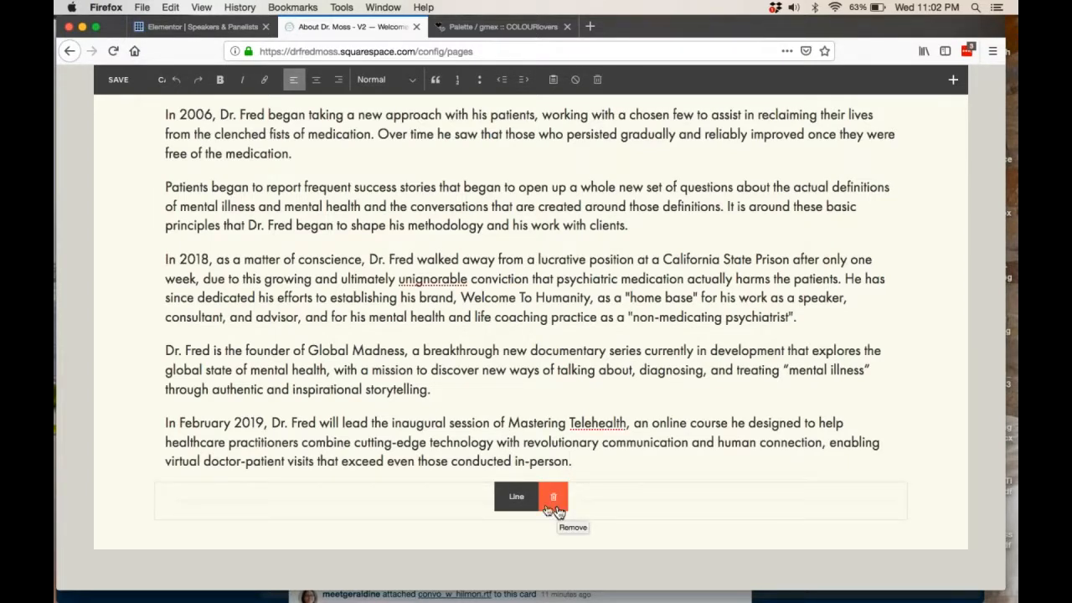
click(553, 502)
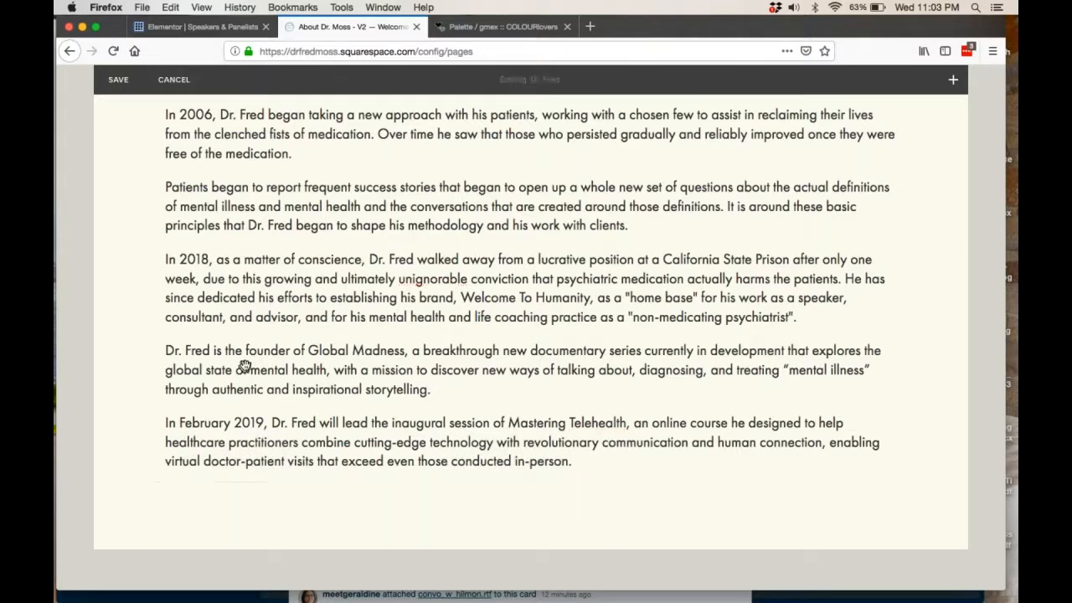
drag(245, 366, 216, 73)
drag(288, 264, 321, 290)
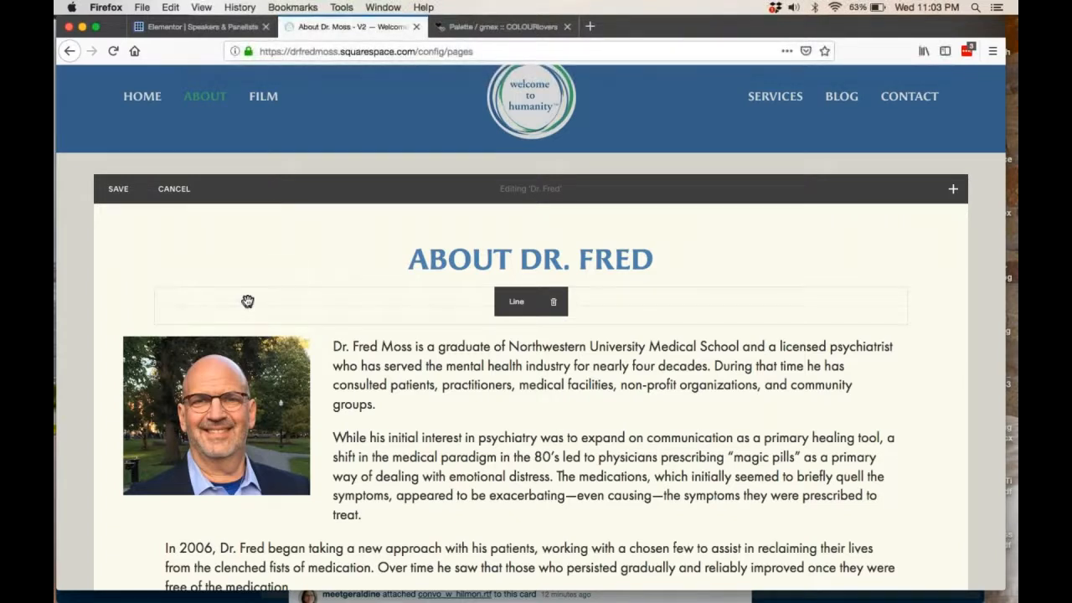
Try placing the Line block beside the page title and return it to full width below the title.
drag(246, 299, 242, 249)
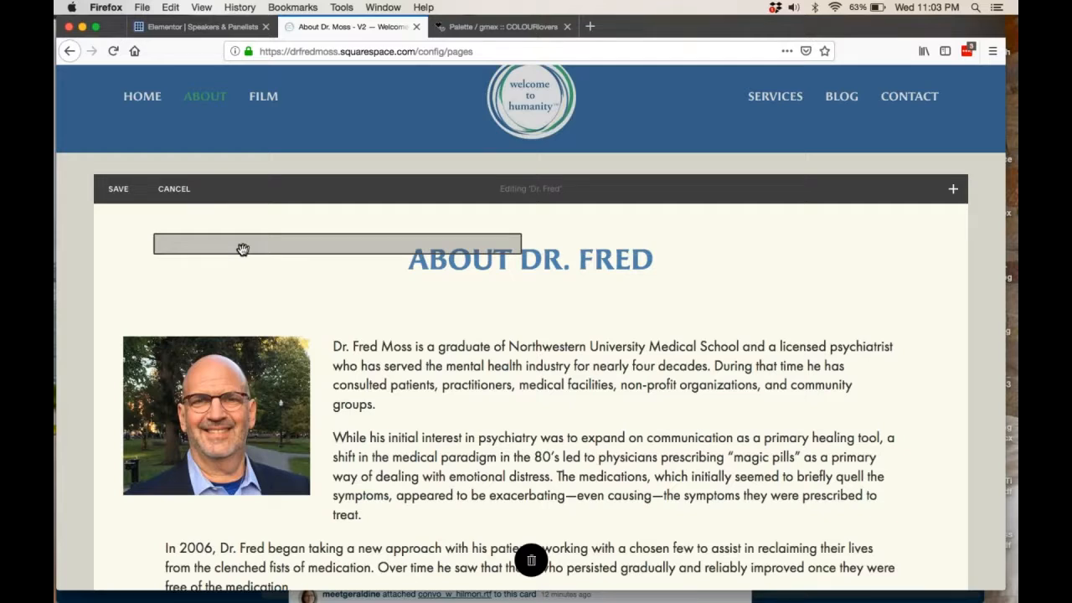
drag(241, 249, 242, 249)
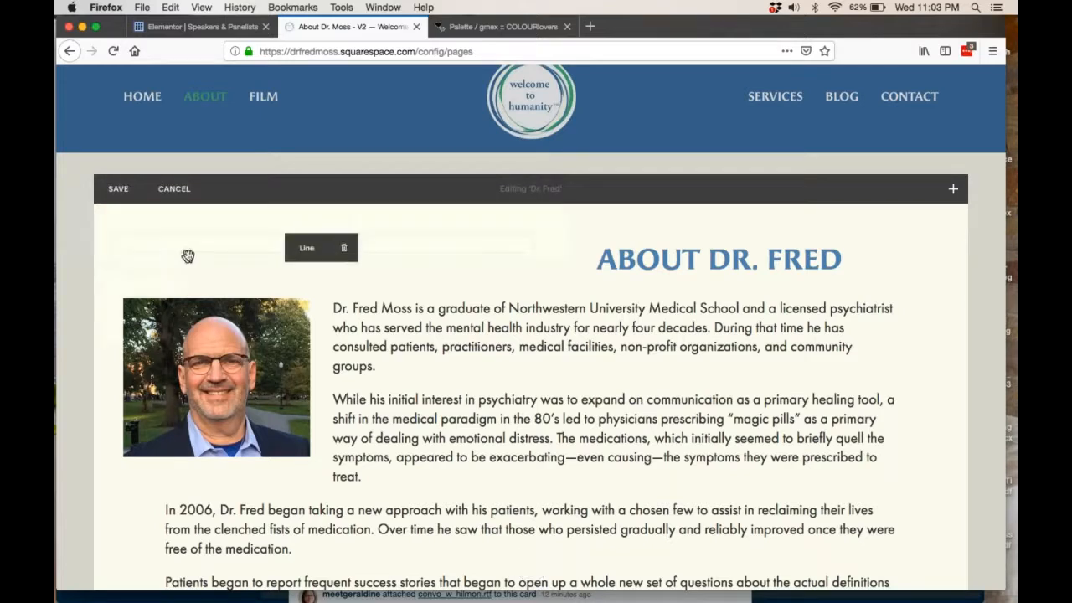
drag(189, 250, 381, 282)
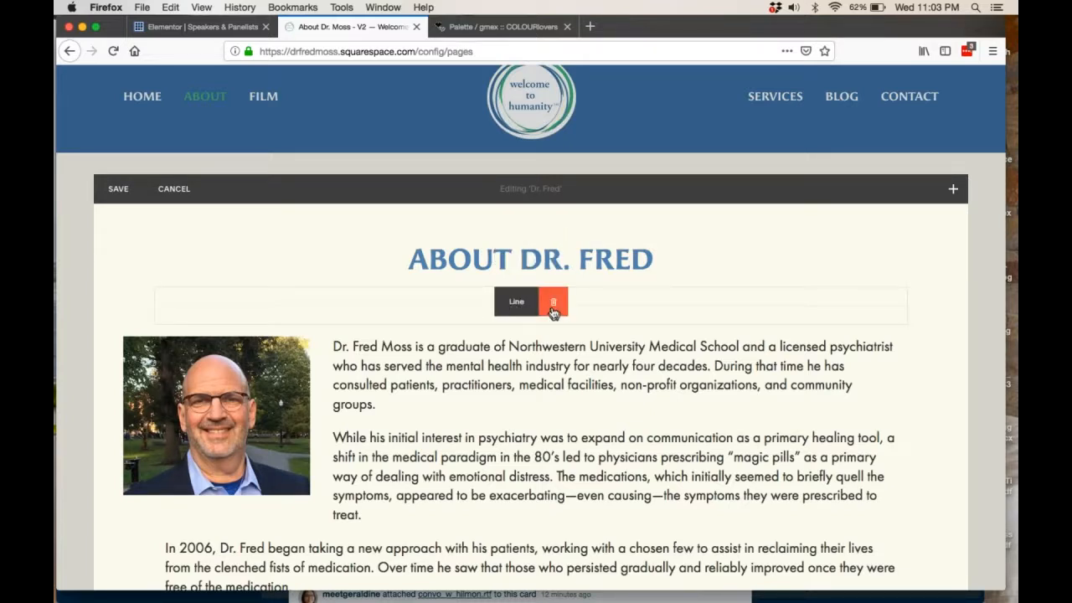
Delete the Line block below the About page title and leave the page editor, discarding all changes.
click(552, 303)
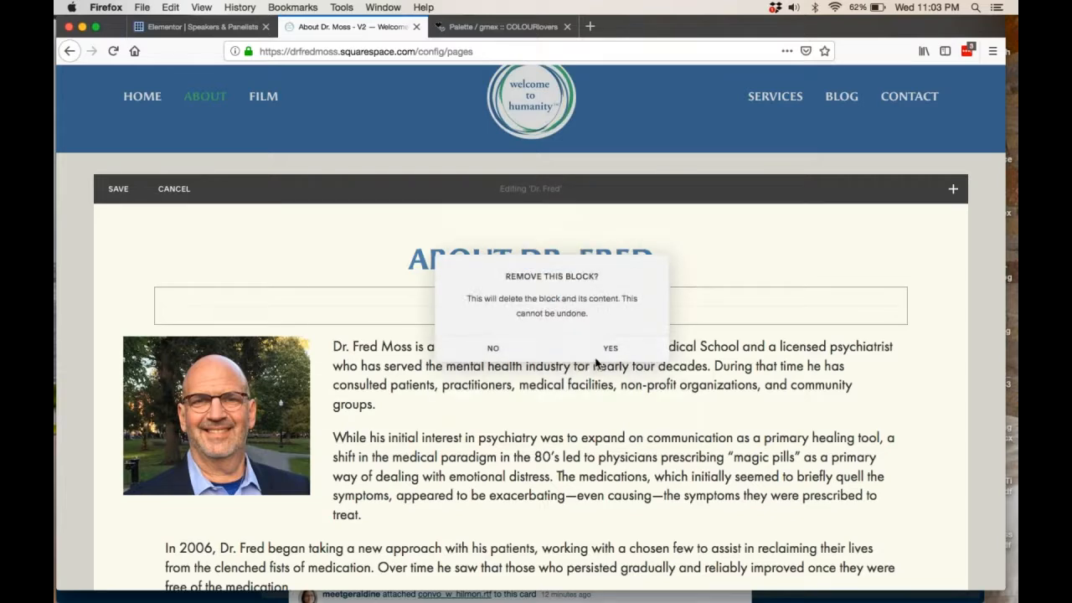
click(596, 356)
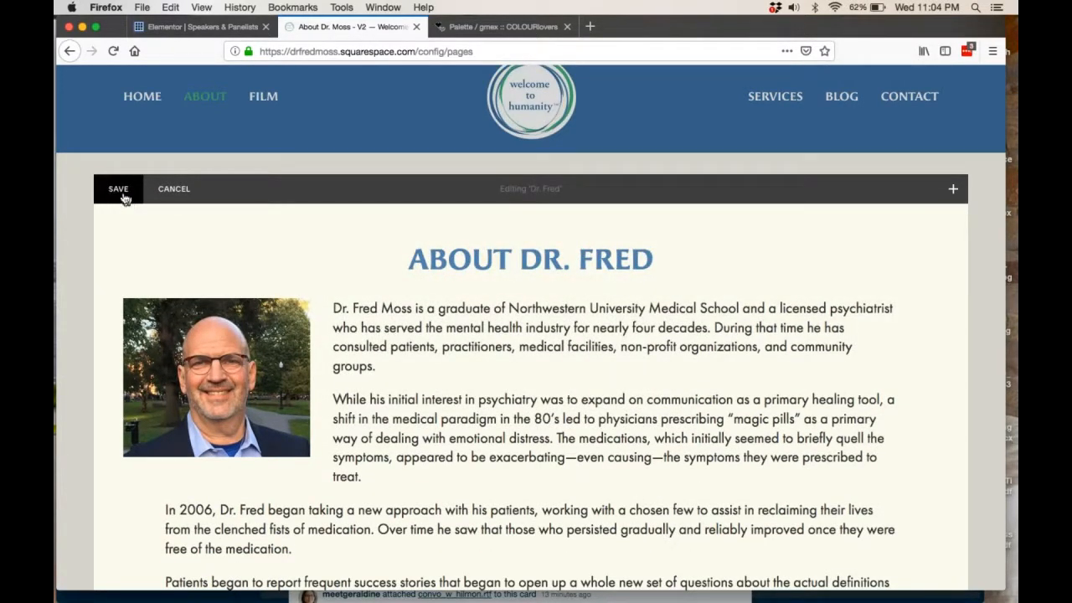
click(170, 196)
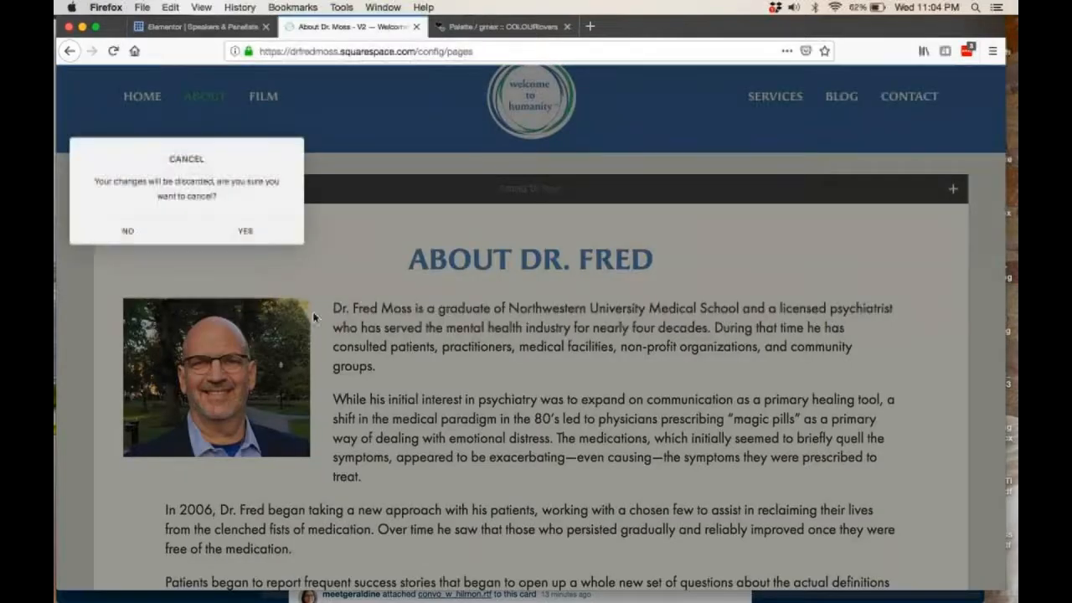
click(211, 242)
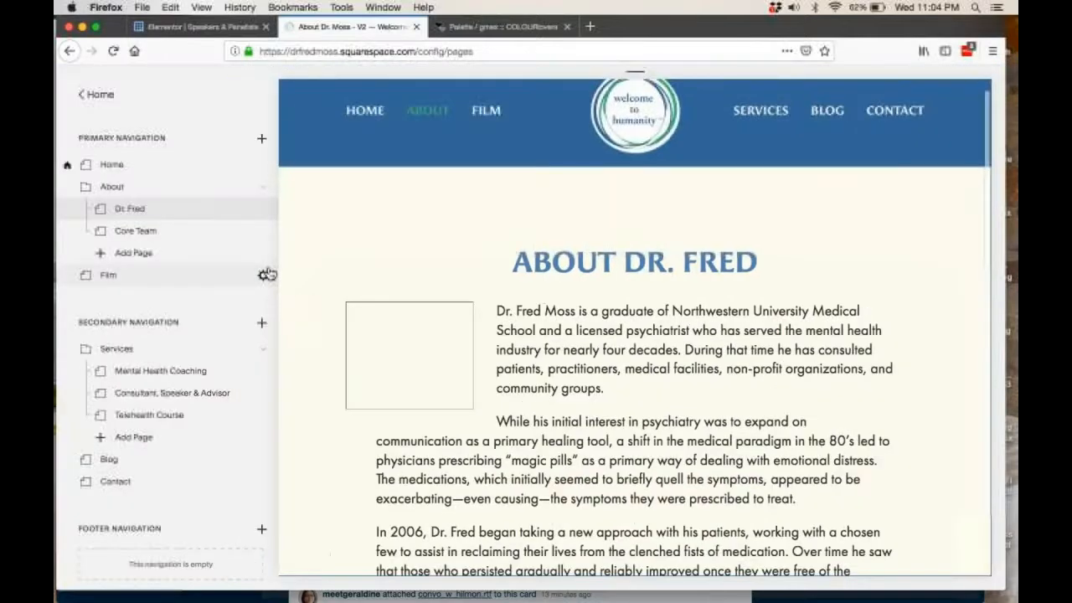
Switch to the Services section's Mental Health Coaching page and open its content for editing.
mouse_move(752, 118)
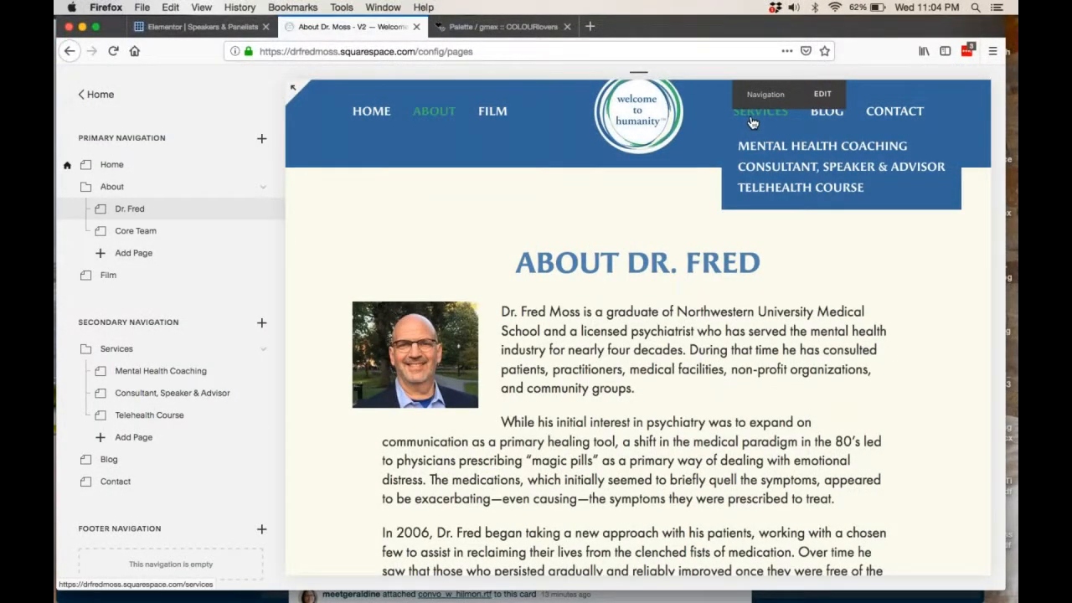
click(752, 117)
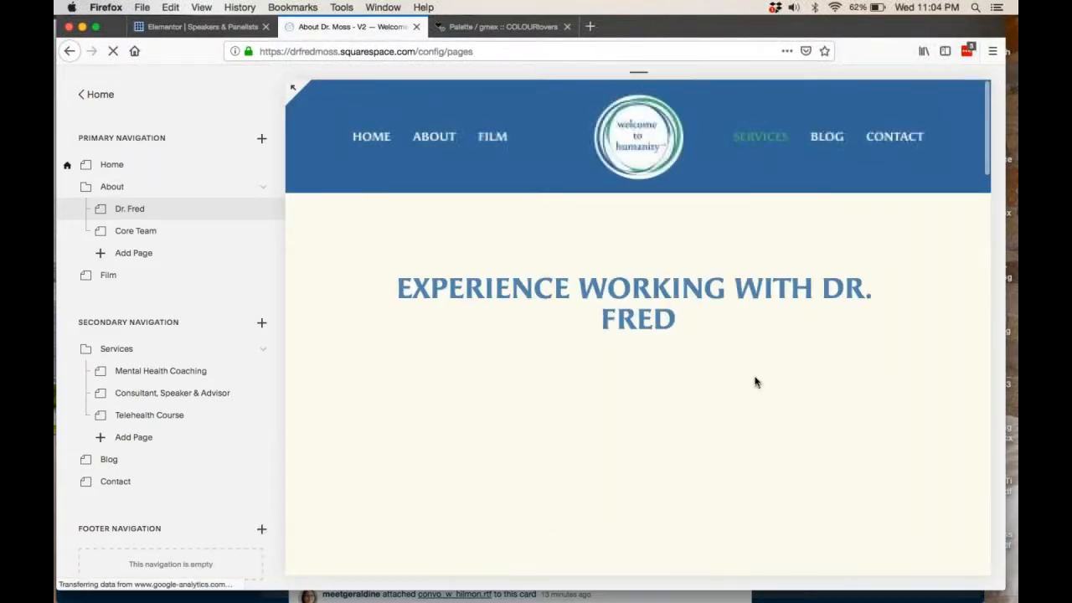
scroll(754, 381, down, 2)
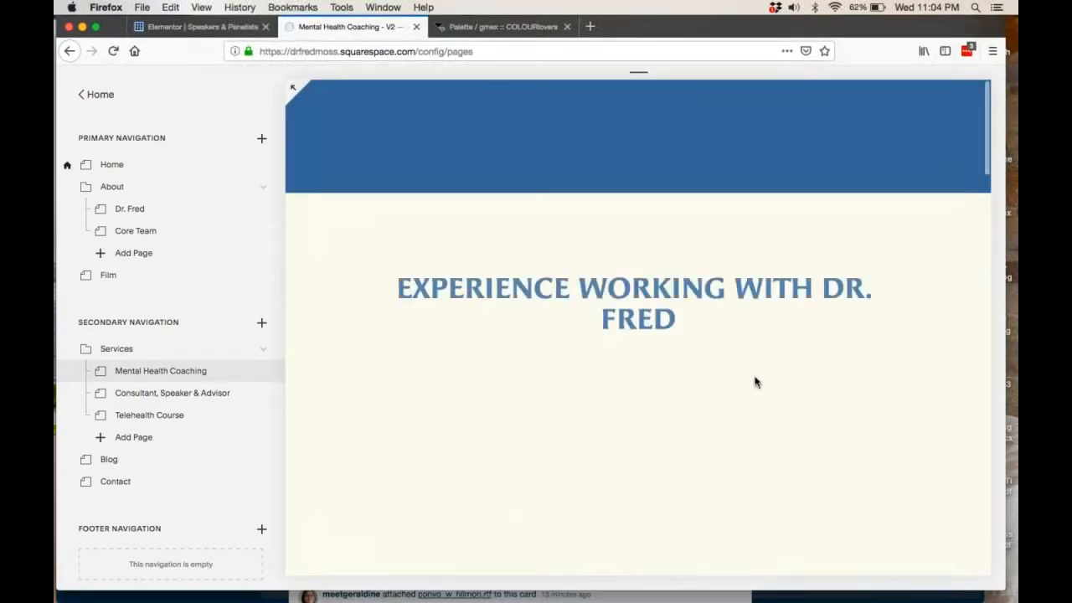
scroll(754, 381, down, 10)
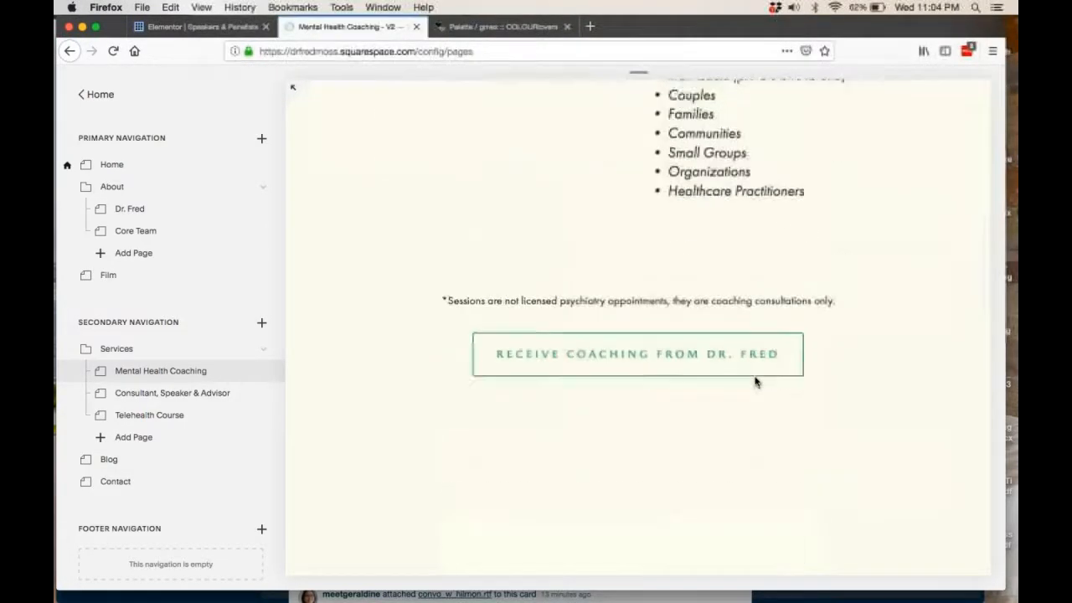
scroll(689, 399, down, 3)
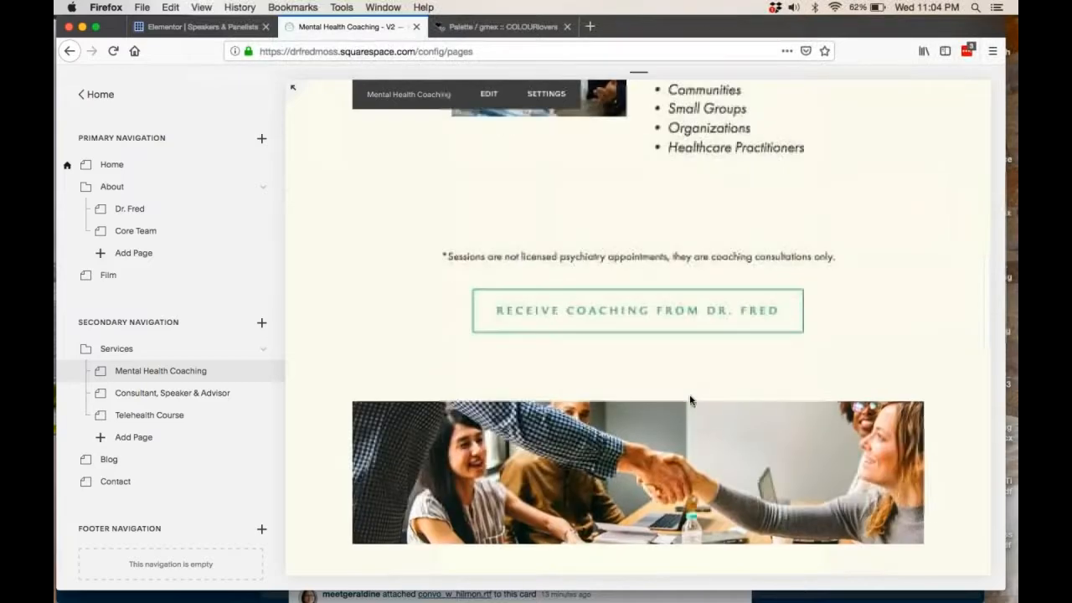
scroll(864, 382, down, 5)
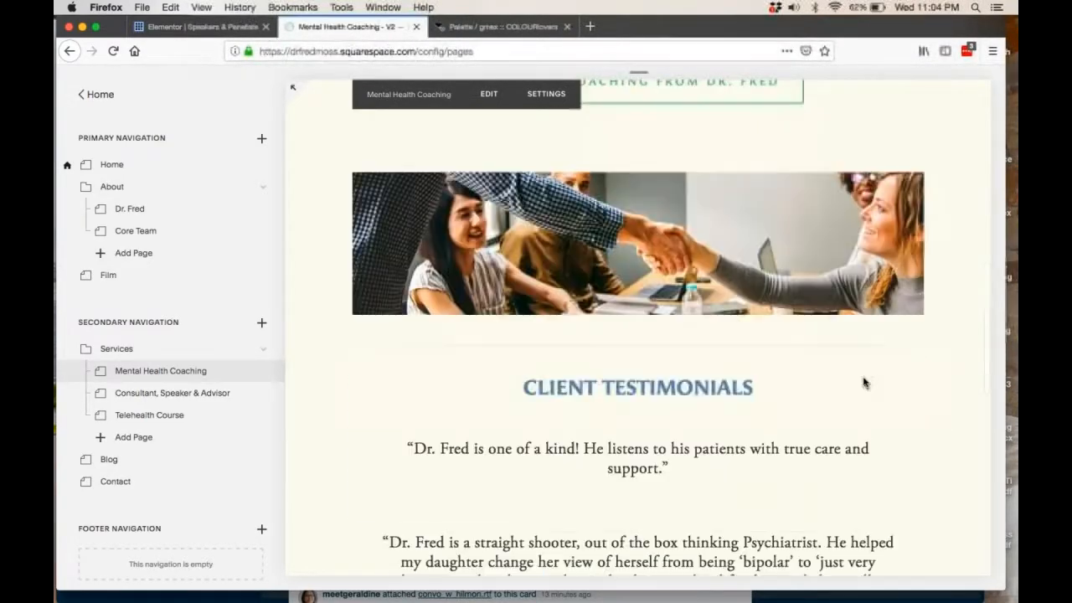
scroll(864, 382, down, 2)
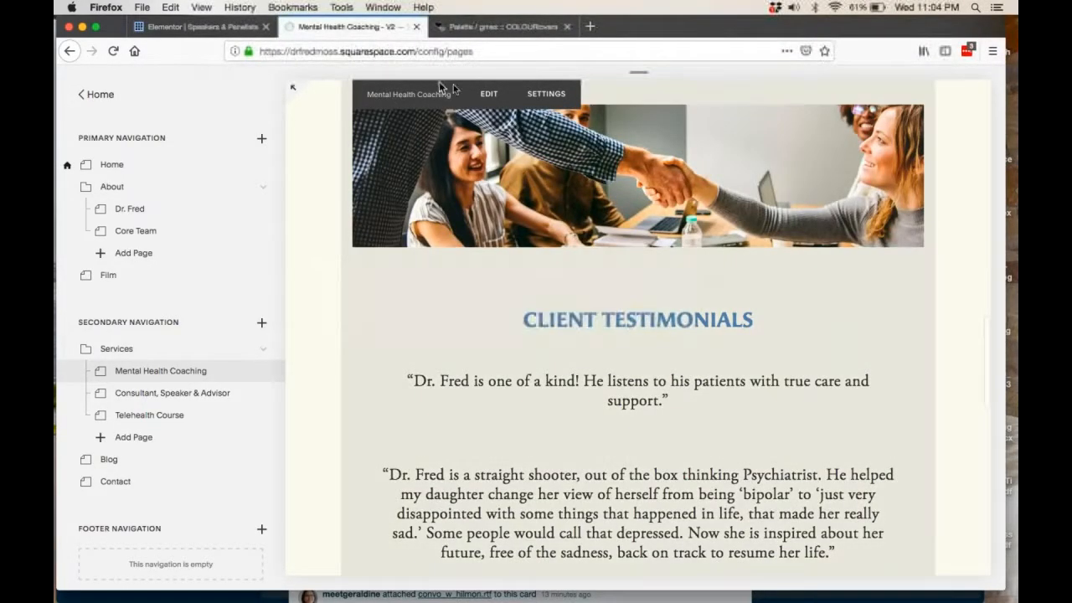
click(496, 101)
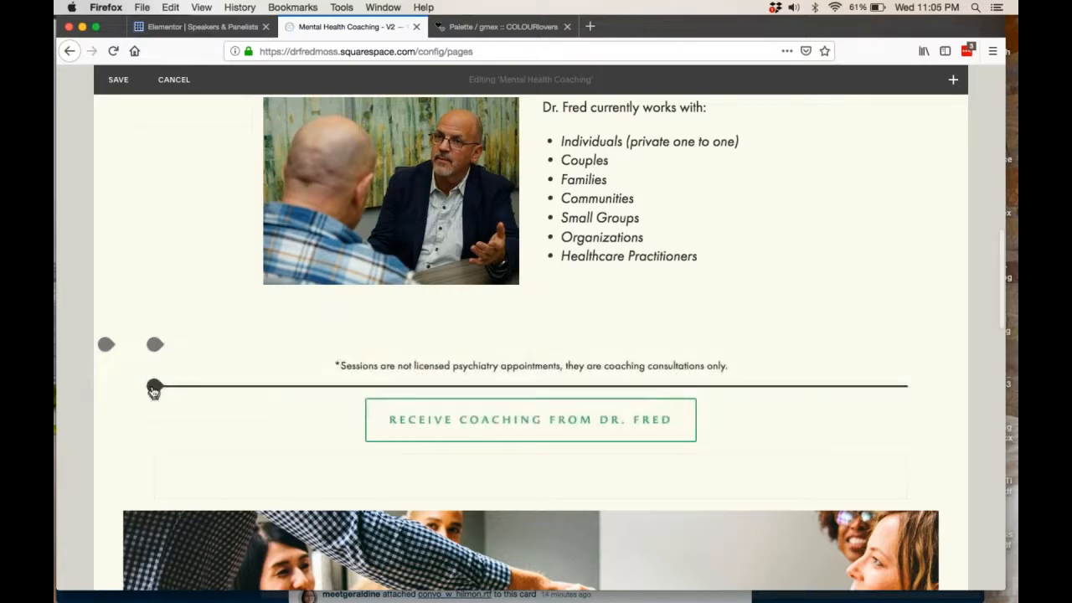
Insert a Text block between the quote and the introductory paragraph on the Mental Health Coaching page.
scroll(146, 390, down, 2)
scroll(170, 430, down, 5)
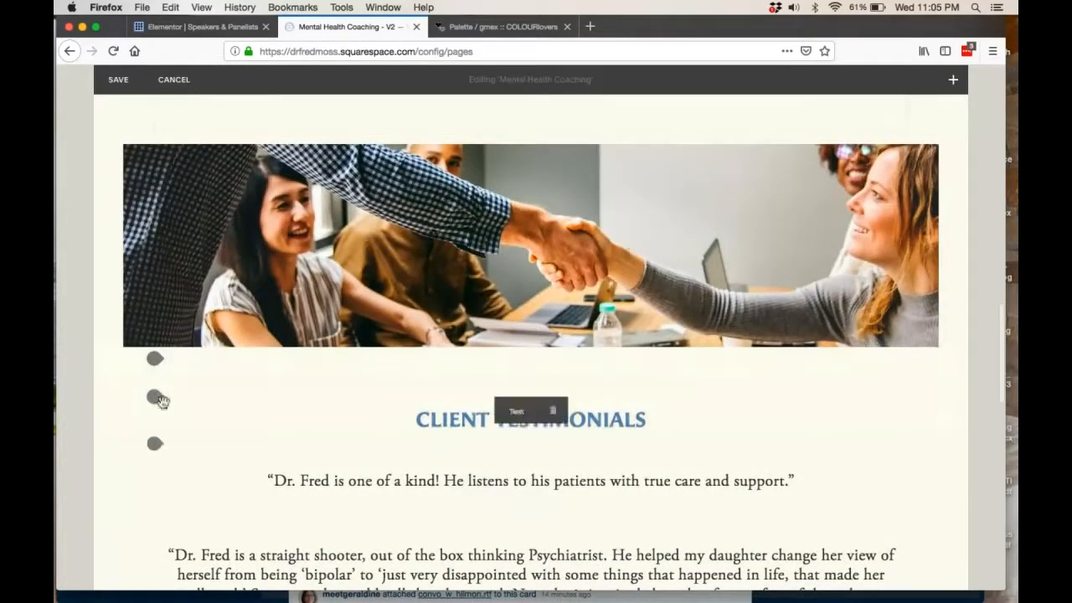
scroll(159, 402, down, 3)
scroll(177, 456, down, 4)
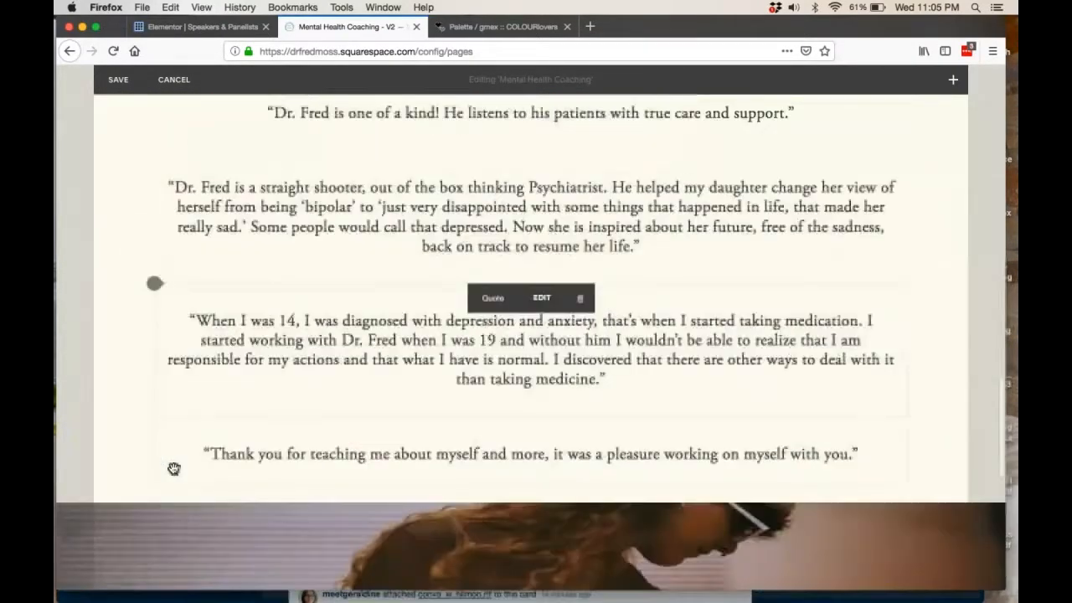
scroll(173, 468, up, 15)
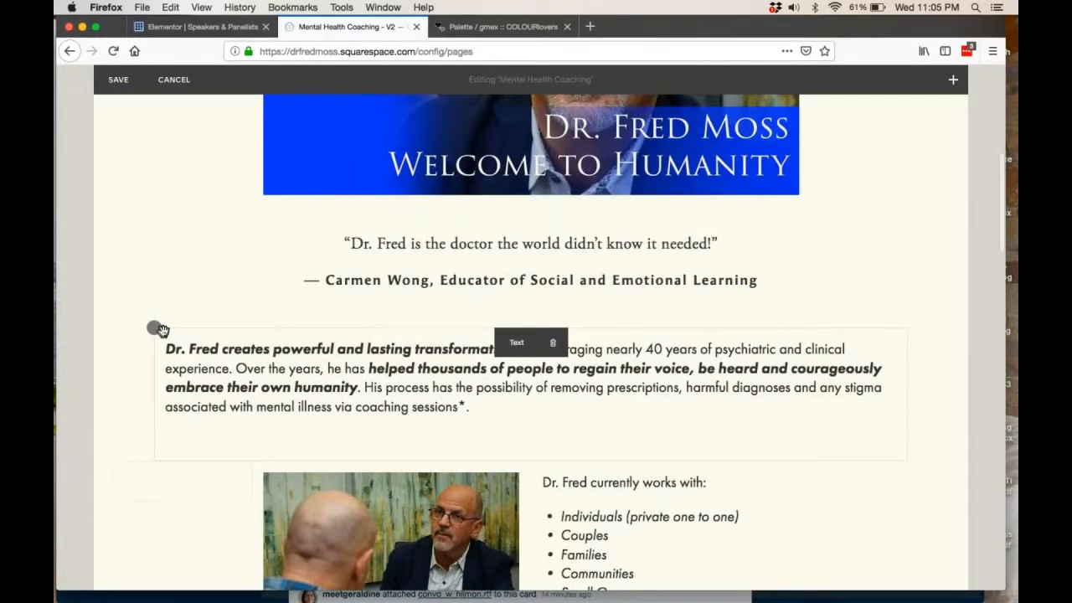
drag(165, 336, 161, 335)
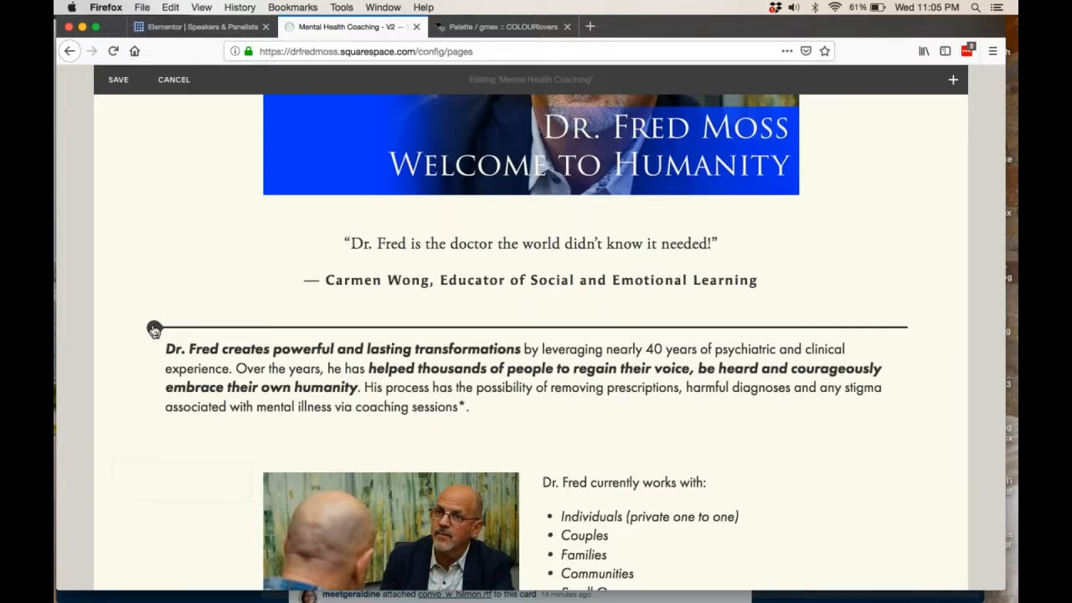
click(154, 329)
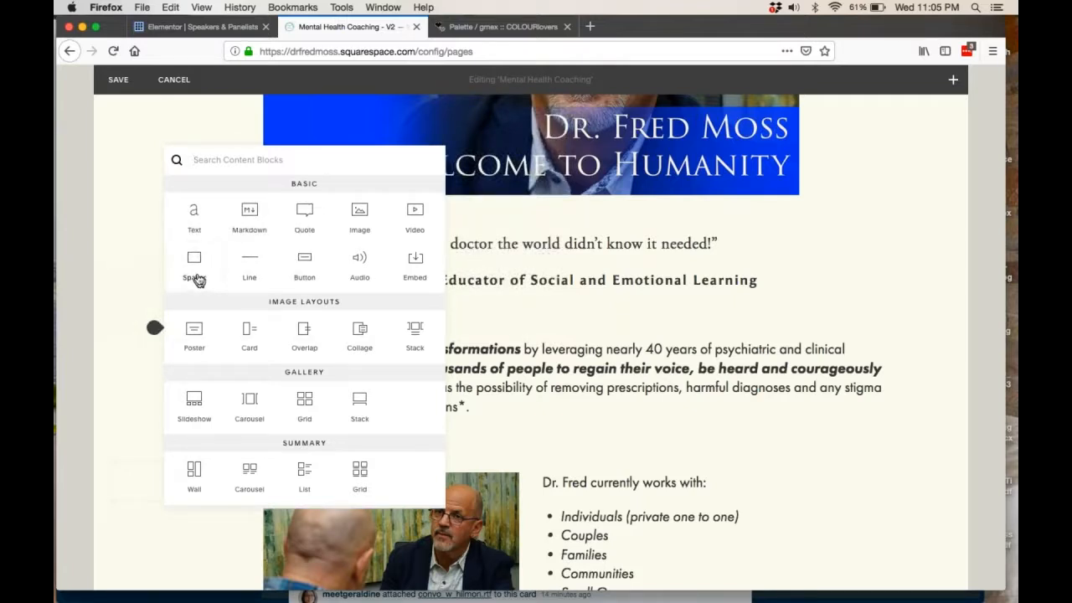
click(200, 226)
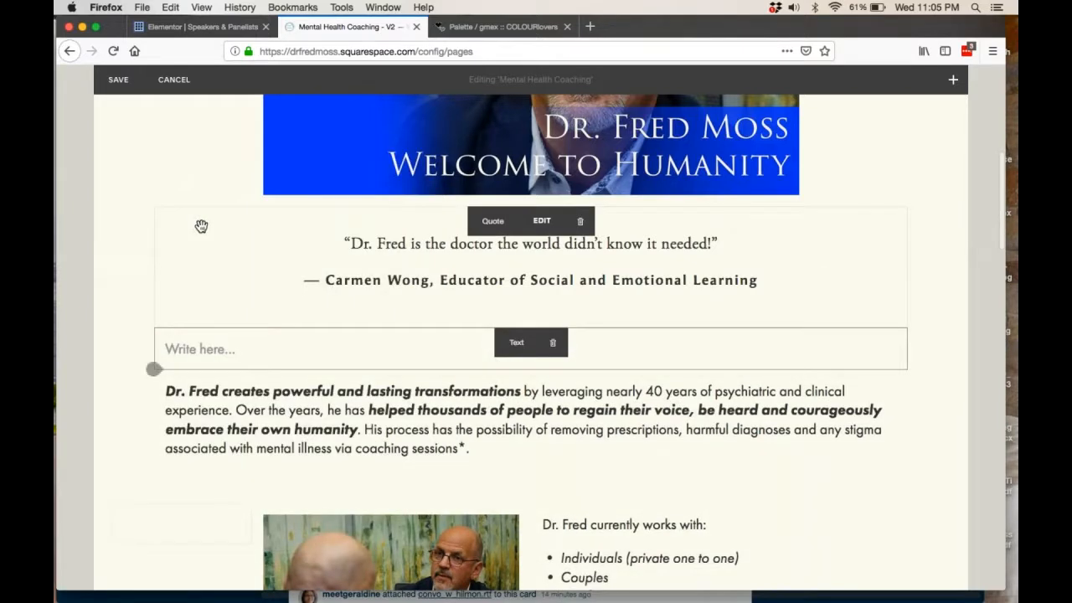
Copy the first two sentences of the introductory paragraph into the empty Text block above it.
click(227, 349)
click(284, 411)
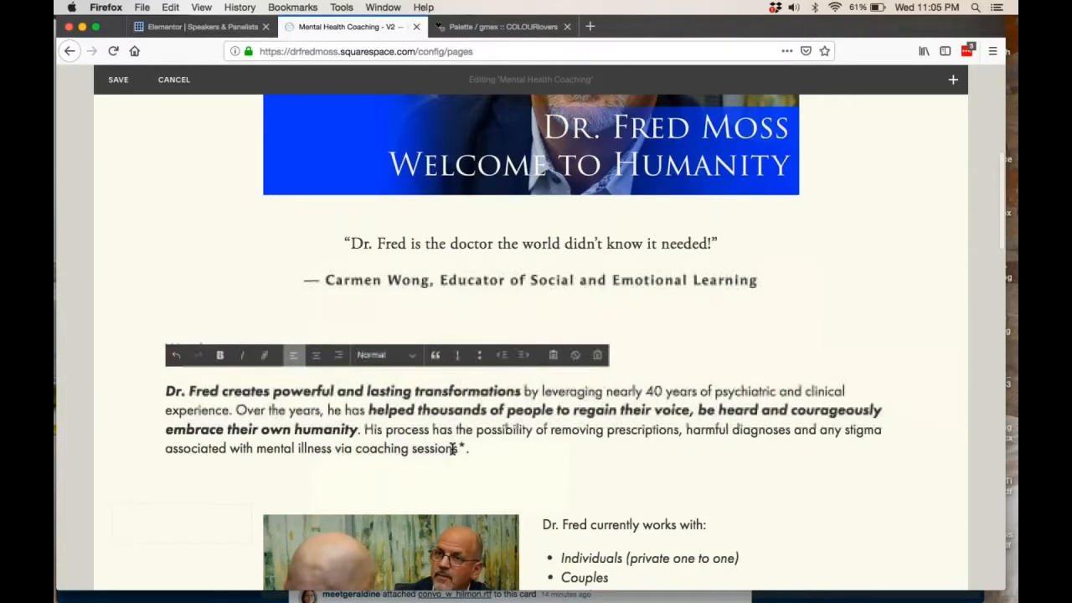
drag(360, 429, 169, 391)
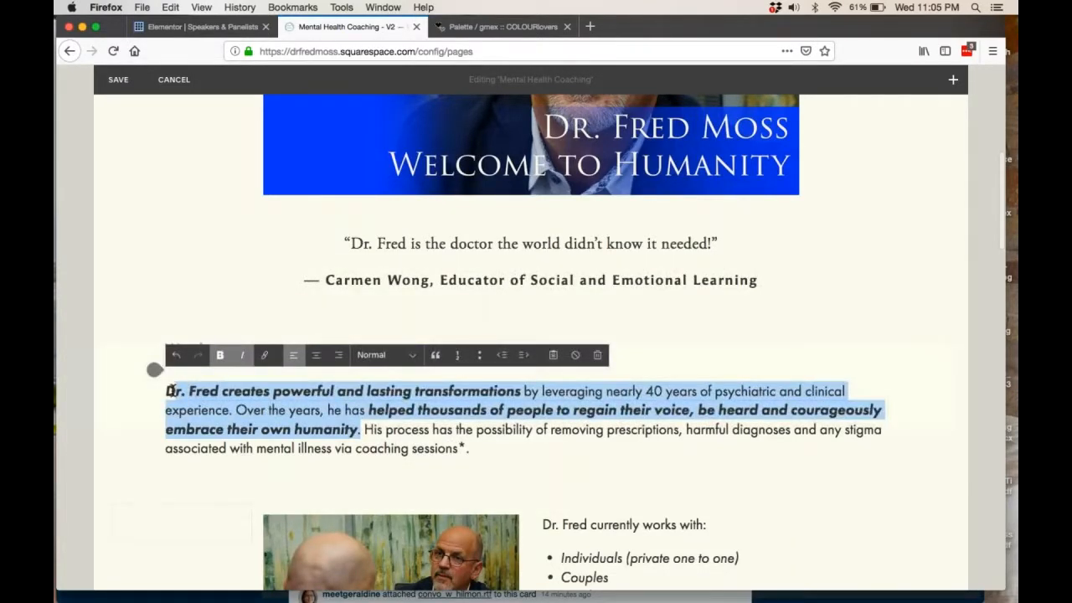
key(super+c)
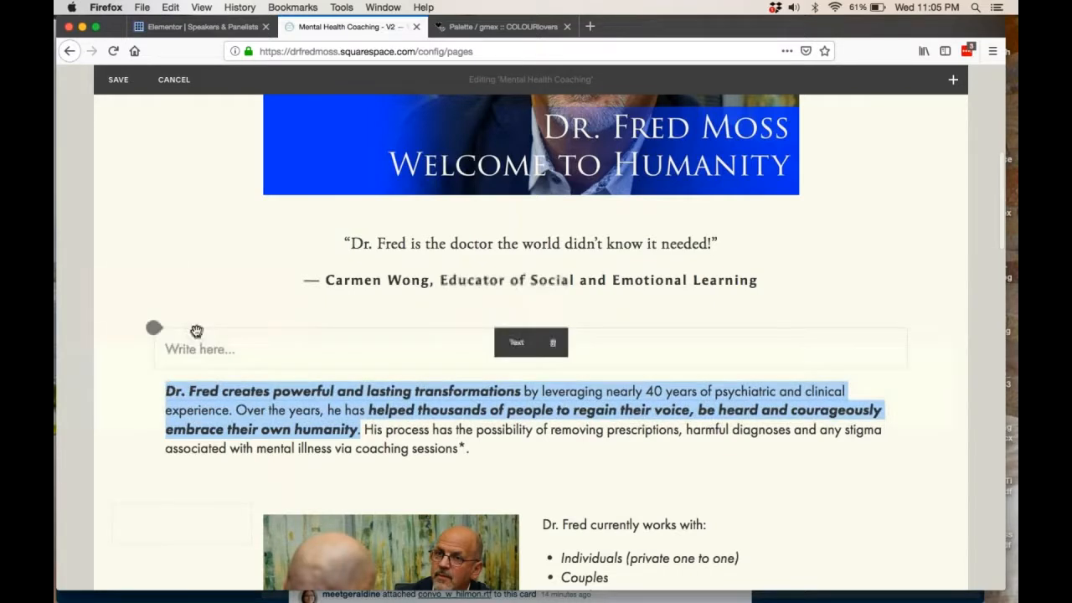
click(186, 344)
key(super+v)
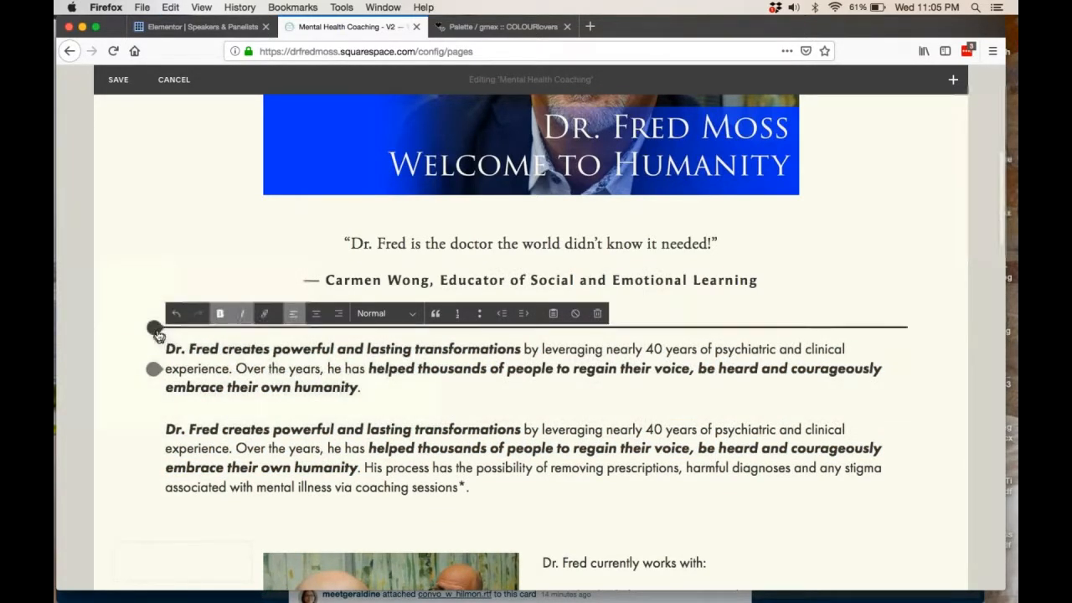
Place the copied text block beside the original paragraph in a two-column layout, and delete the copied block.
click(128, 358)
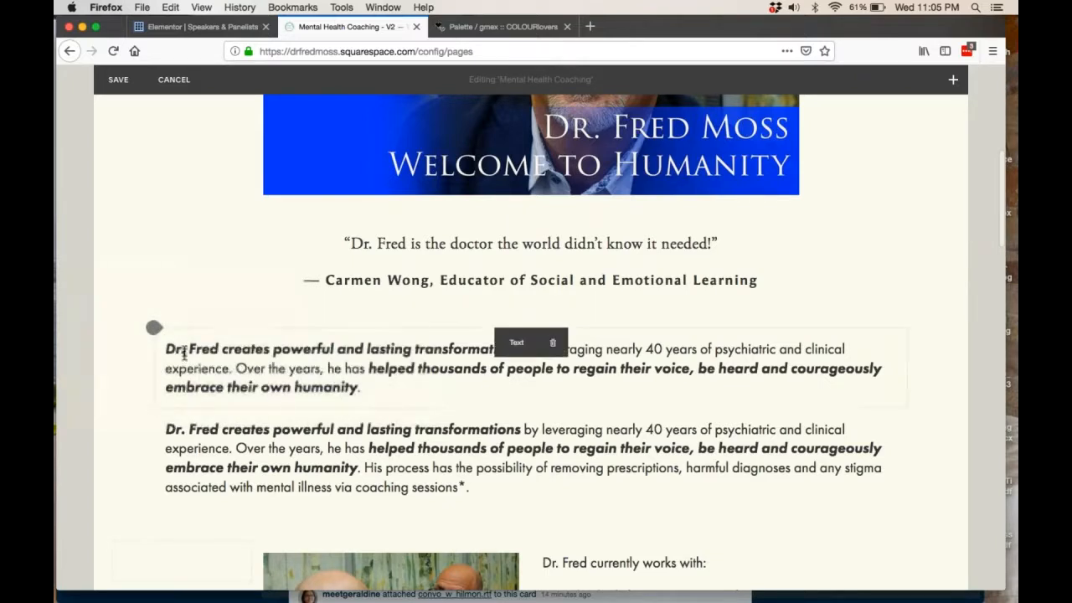
drag(184, 331, 176, 441)
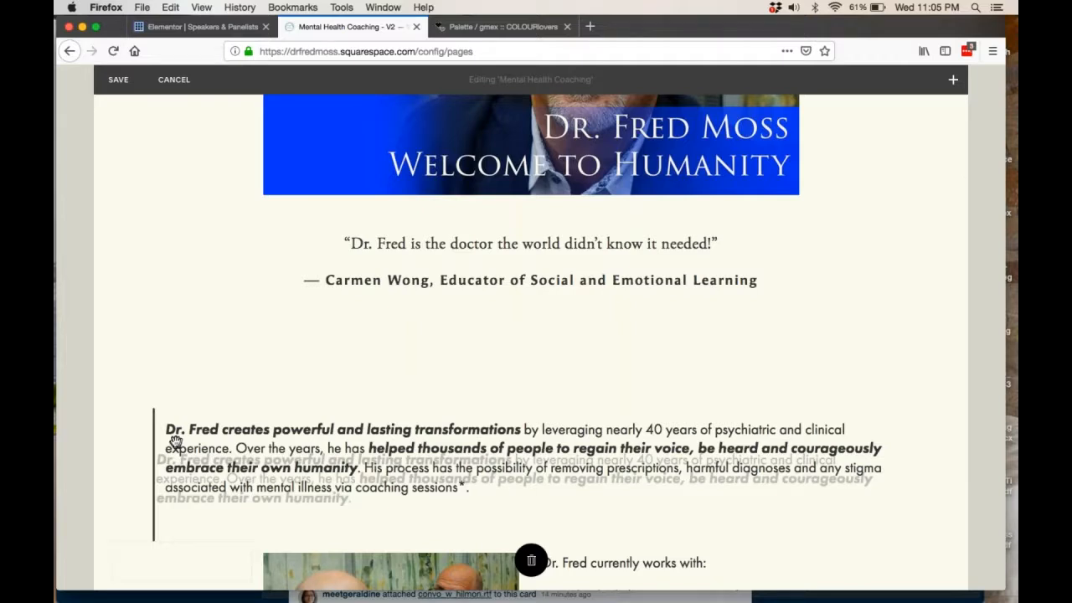
drag(175, 441, 176, 441)
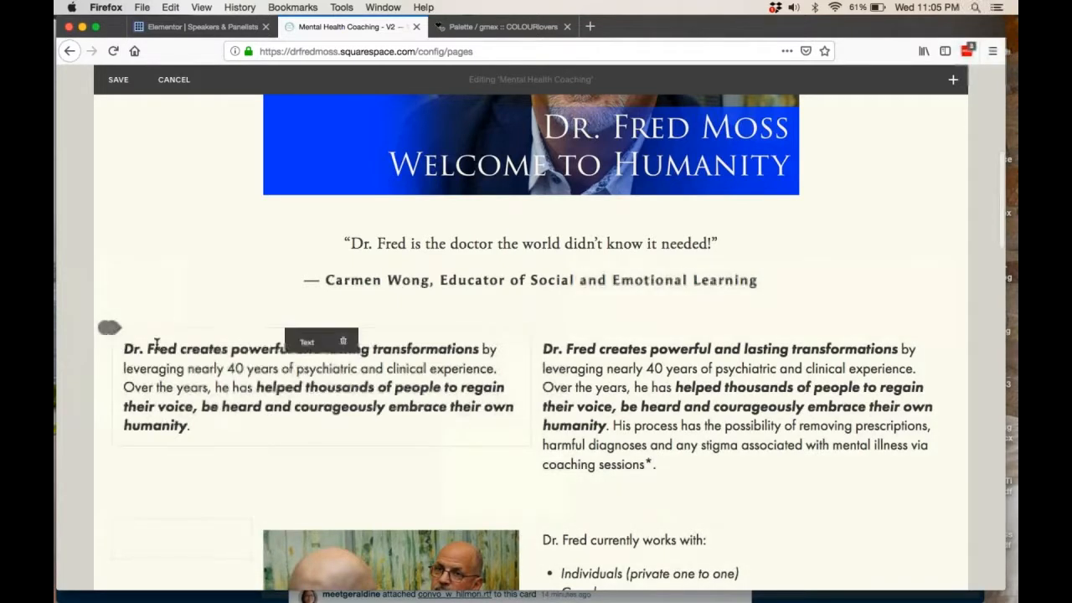
mouse_move(110, 347)
mouse_down()
mouse_move(98, 313)
mouse_move(109, 353)
mouse_move(162, 366)
mouse_move(111, 361)
mouse_up()
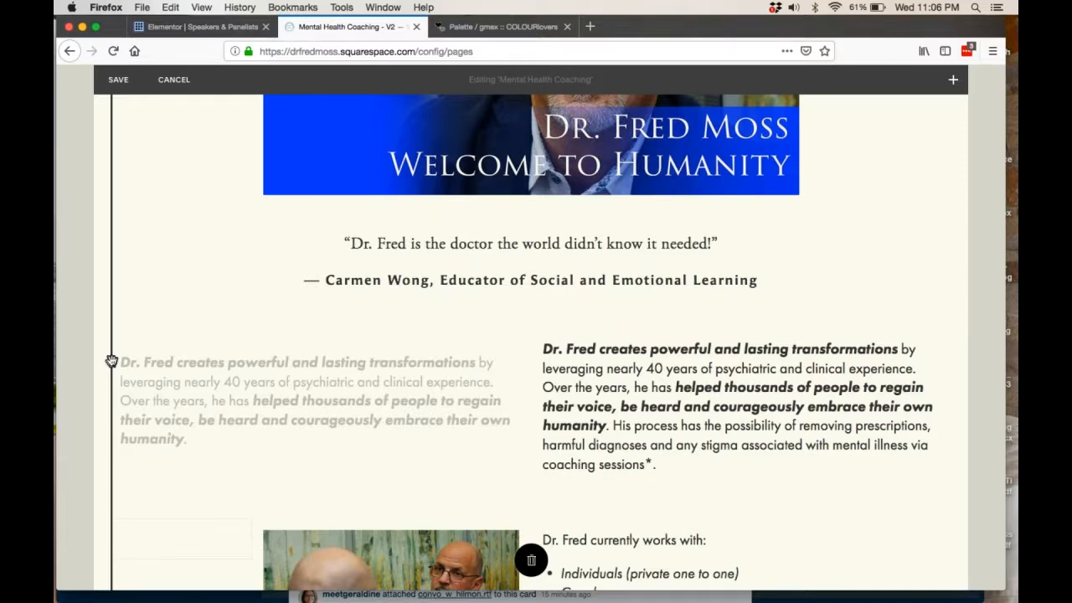
drag(111, 361, 180, 365)
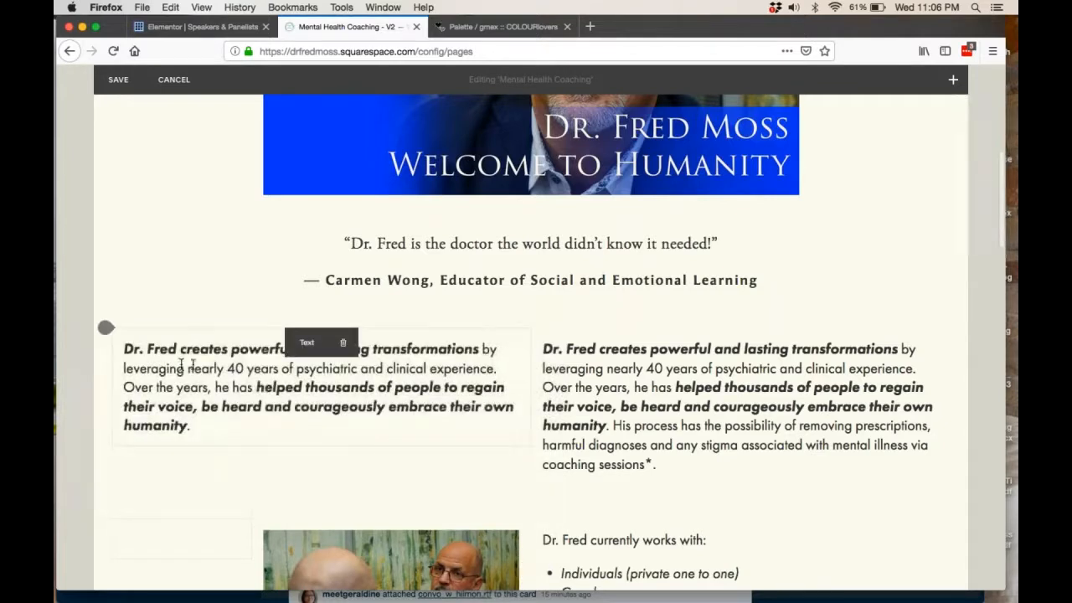
click(342, 343)
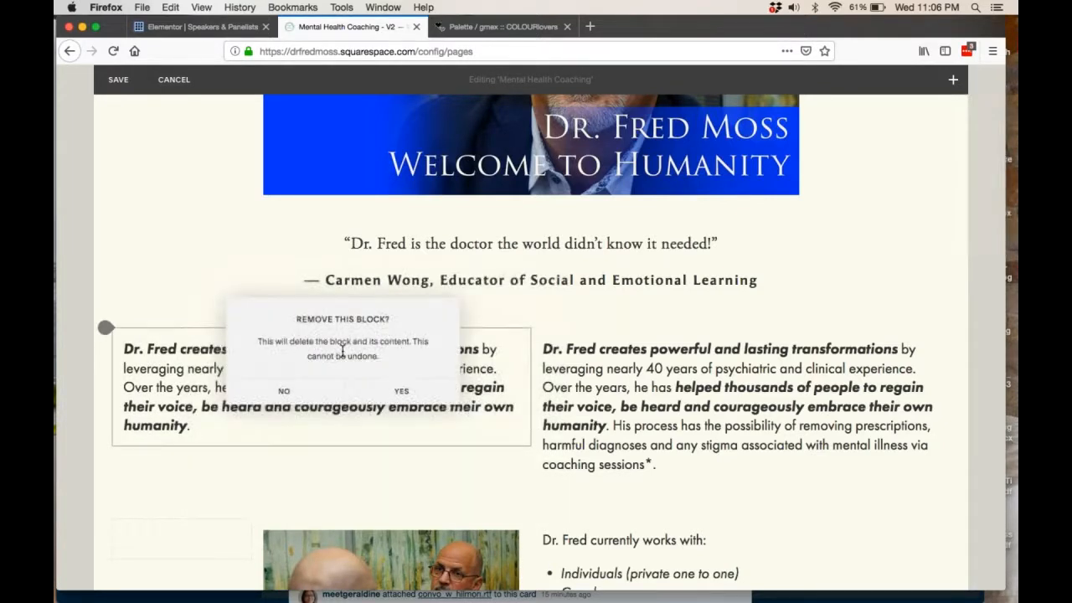
click(398, 393)
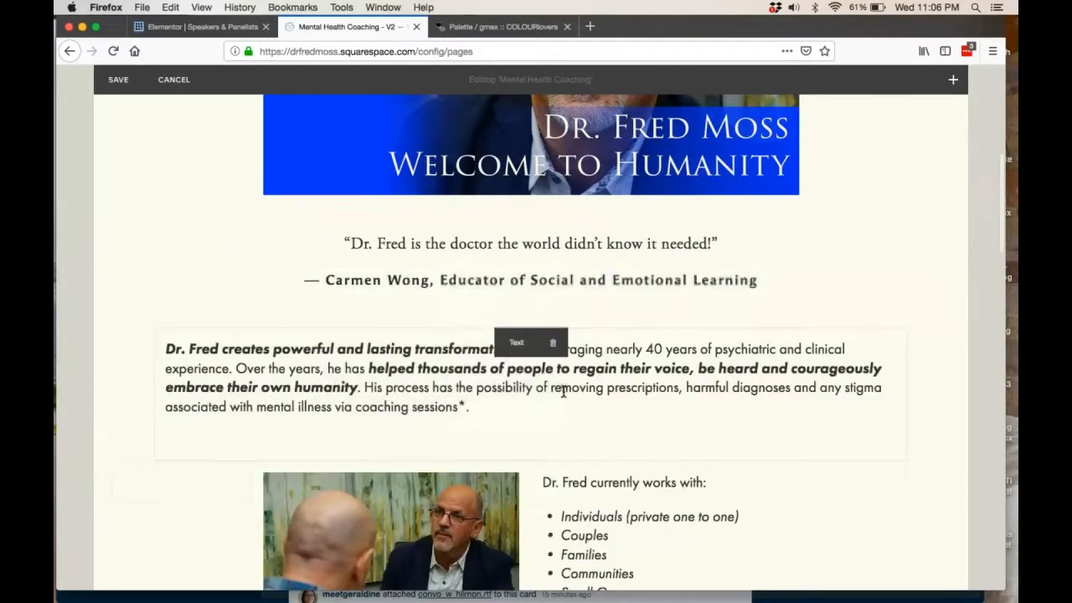
Insert a Gallery Grid block above the introductory paragraph and look through its existing-gallery and media-upload options and placeholder images.
click(154, 328)
scroll(290, 364, down, 1)
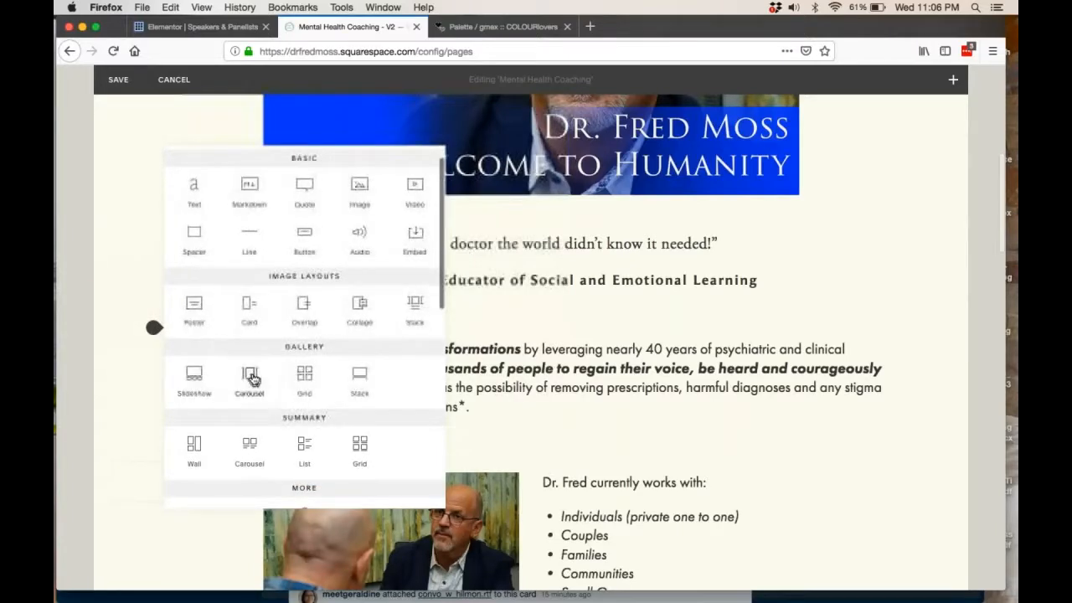
click(304, 379)
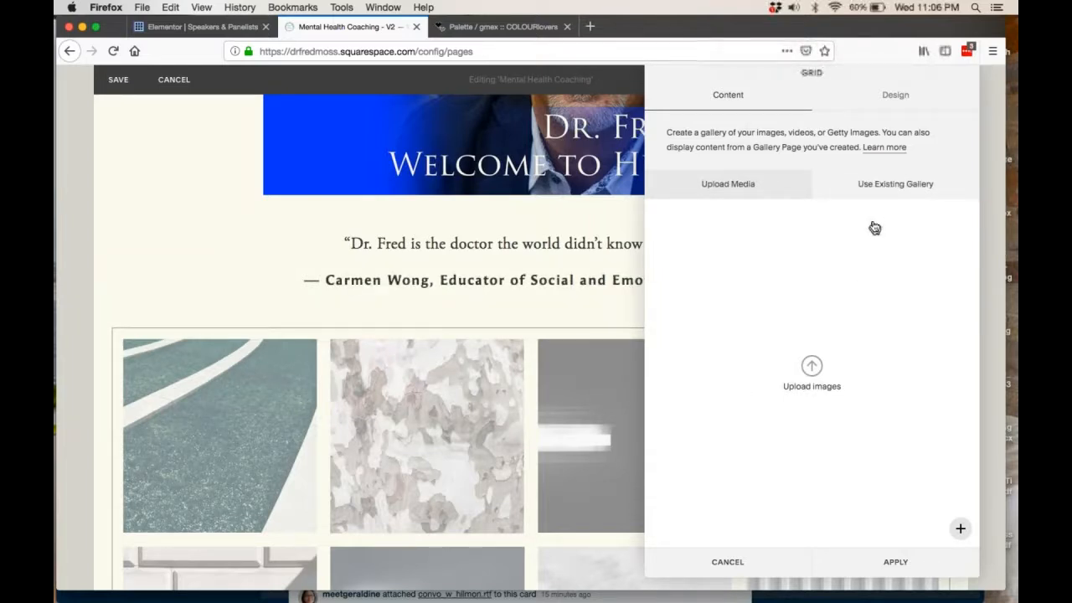
click(871, 194)
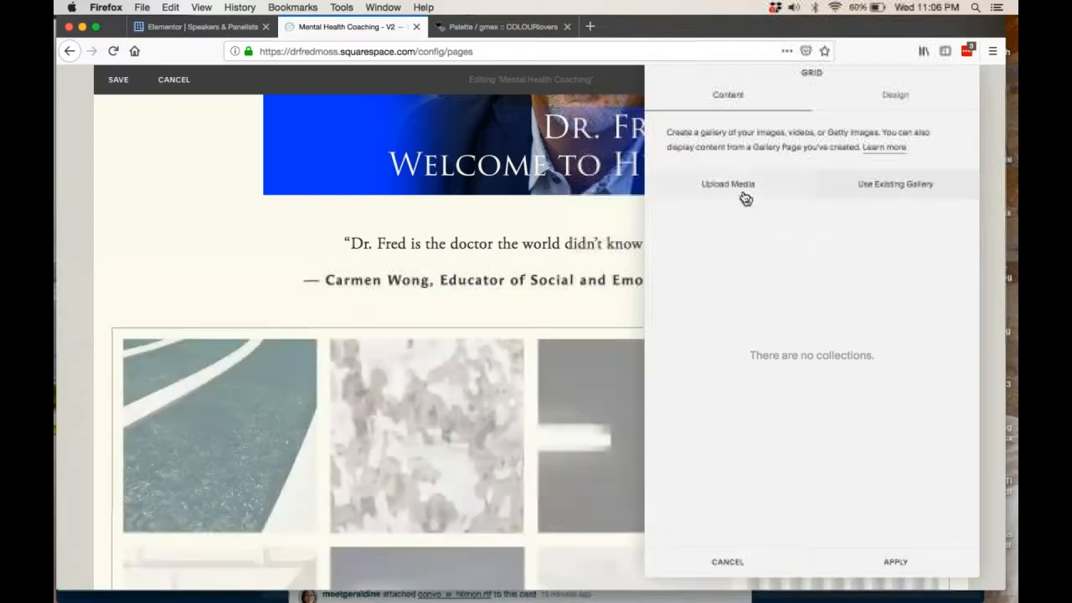
click(734, 192)
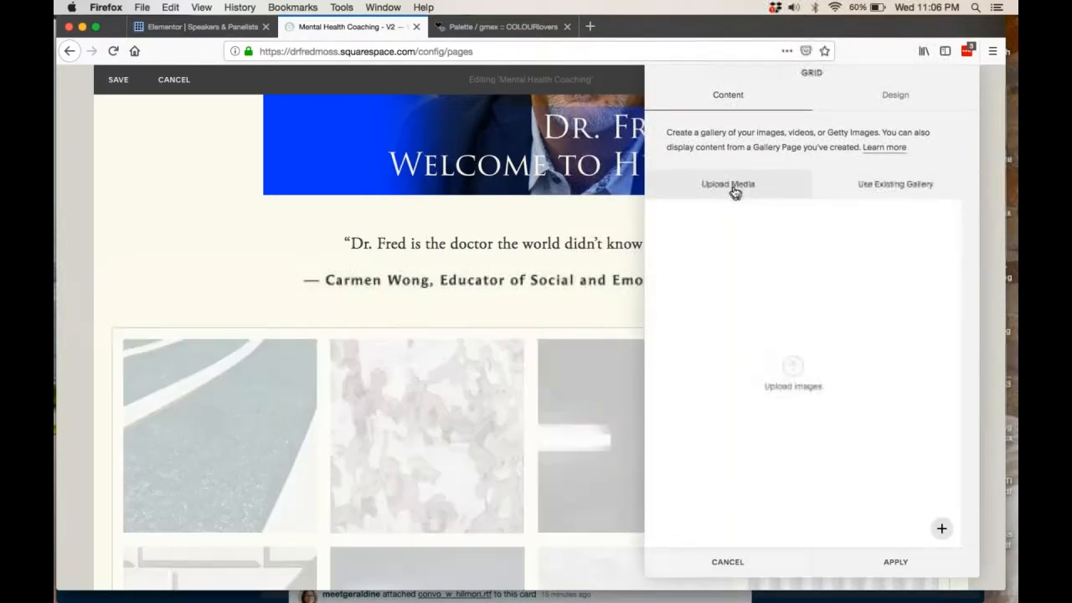
scroll(538, 383, down, 2)
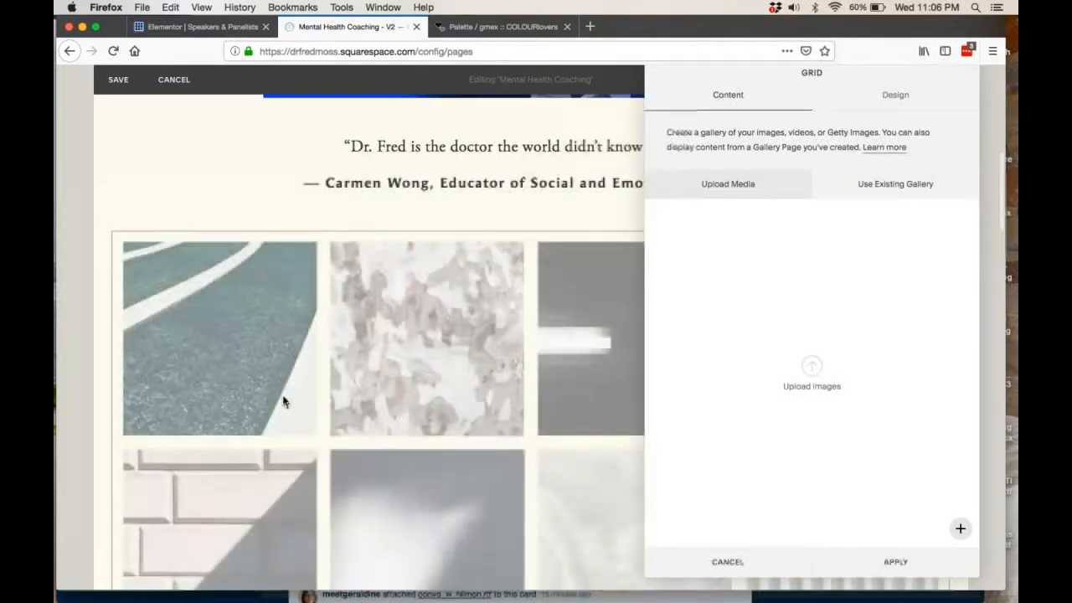
scroll(245, 368, down, 1)
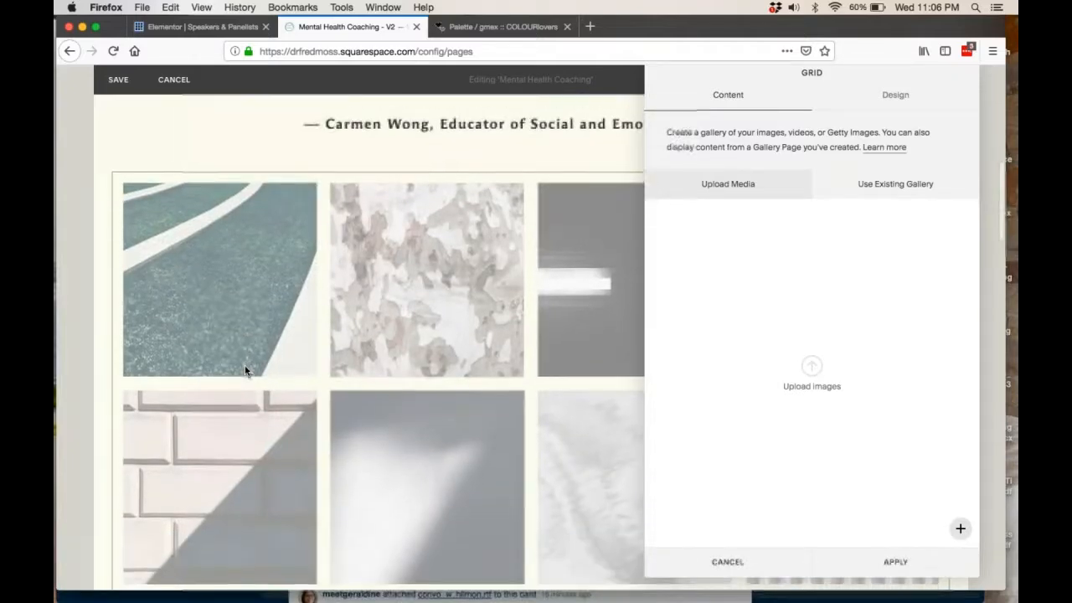
Close the grid settings without applying, delete the Gallery Grid block, and discard the page's unsaved edits.
scroll(520, 371, down, 3)
scroll(521, 372, down, 5)
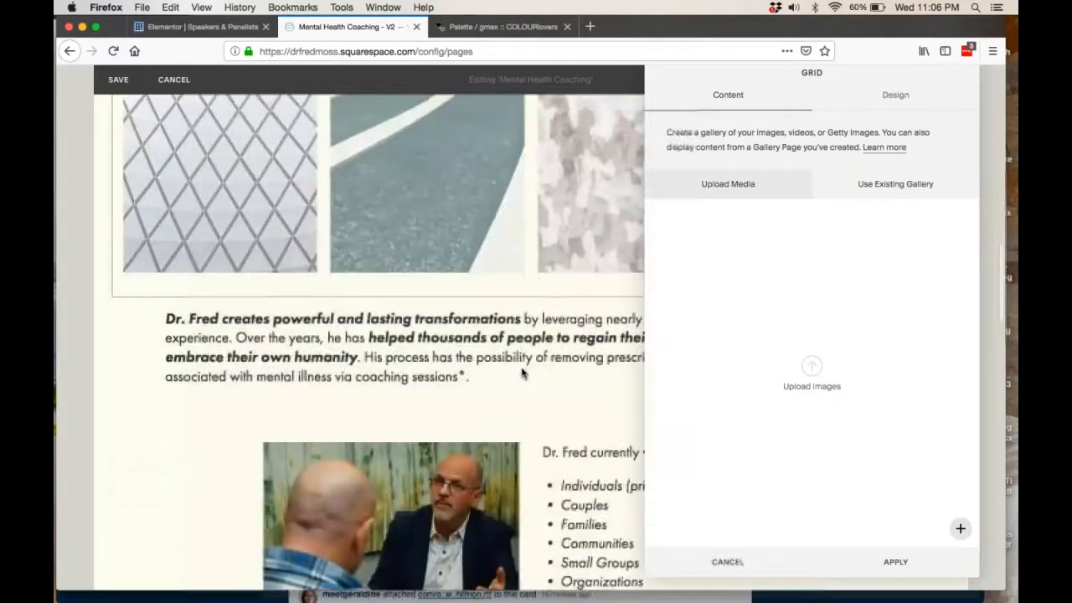
scroll(521, 368, up, 8)
scroll(520, 368, up, 2)
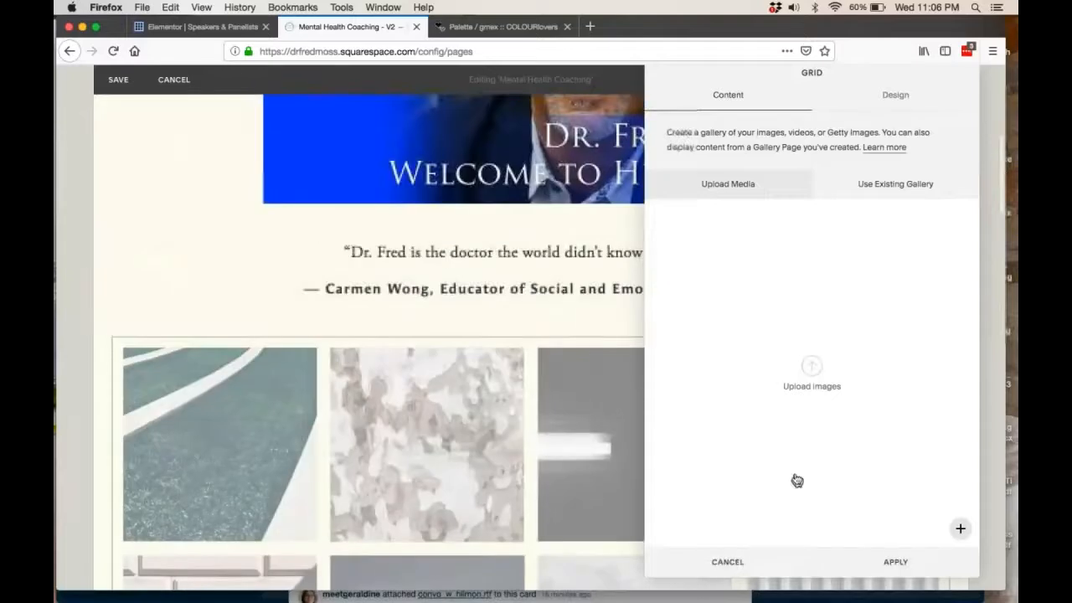
click(739, 563)
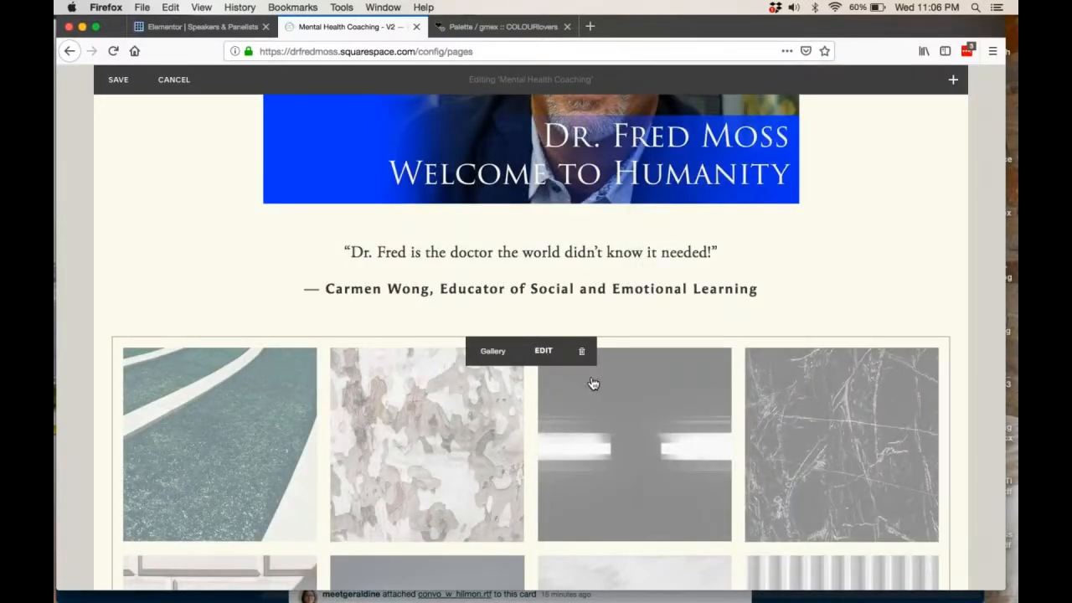
click(578, 352)
click(618, 400)
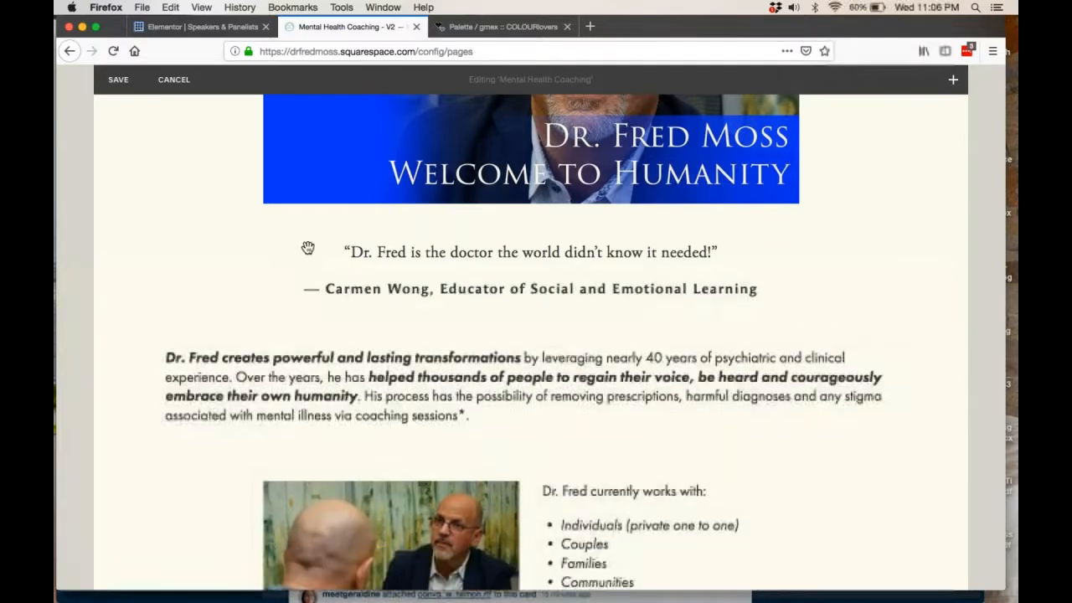
click(183, 81)
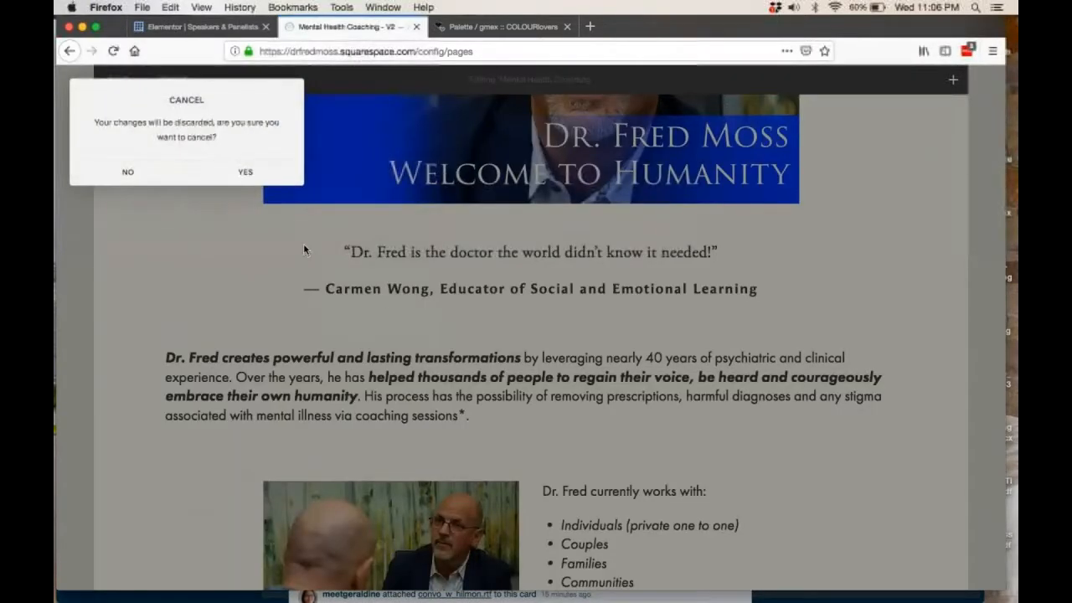
click(226, 175)
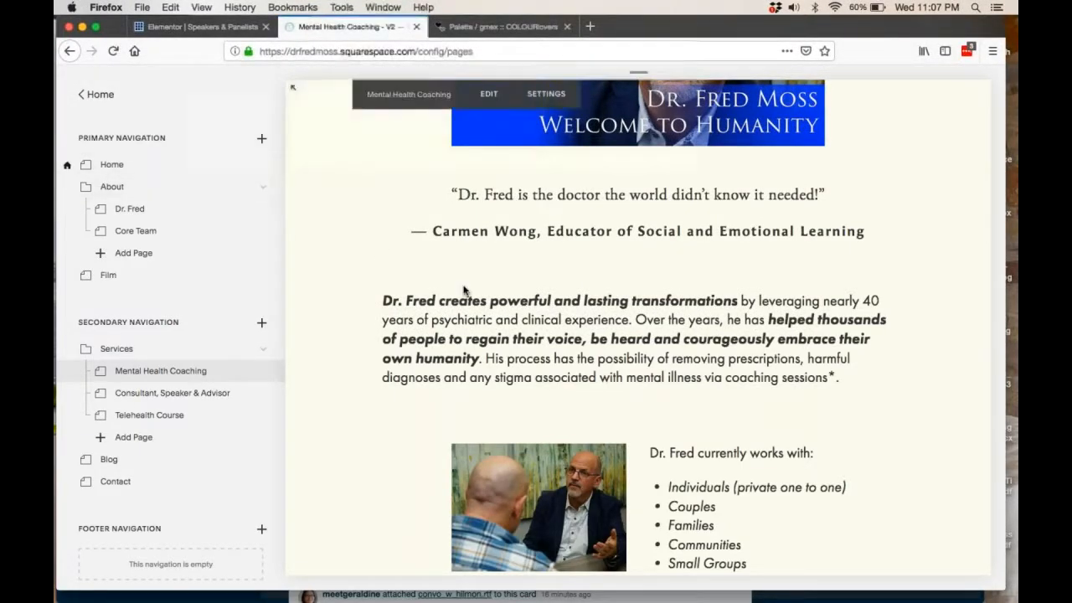
Reopen the Mental Health Coaching page for editing and open the settings of the coaching button below the sessions note.
scroll(466, 299, down, 10)
click(484, 324)
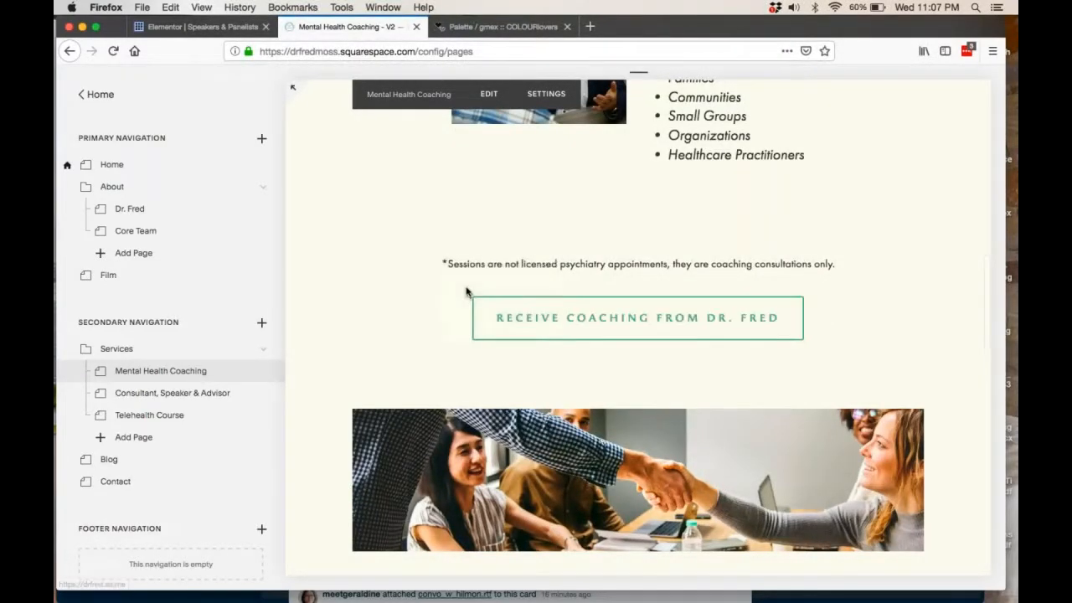
click(485, 99)
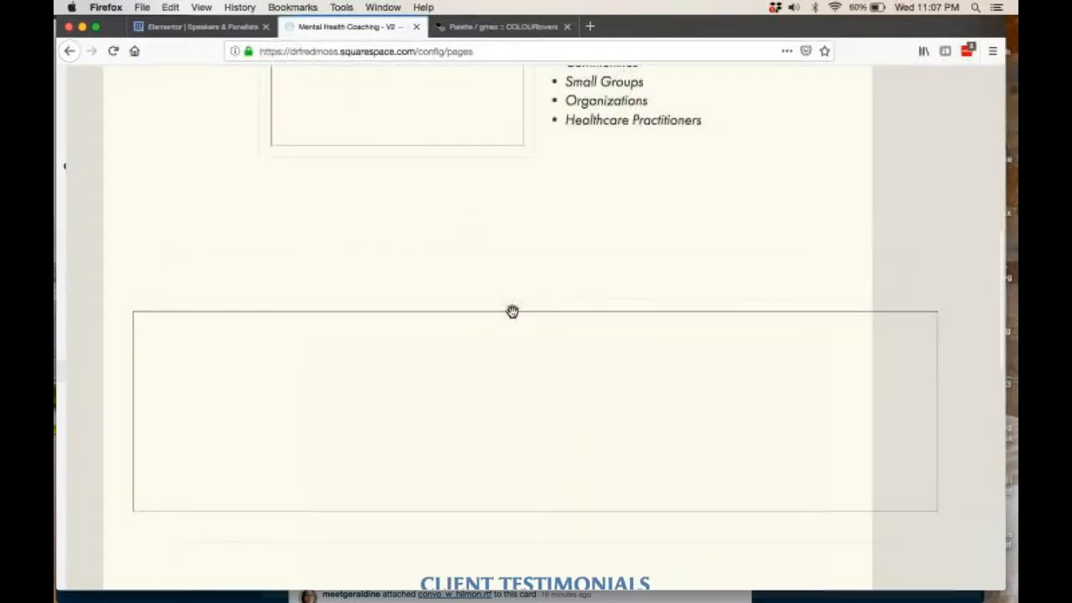
scroll(511, 310, down, 5)
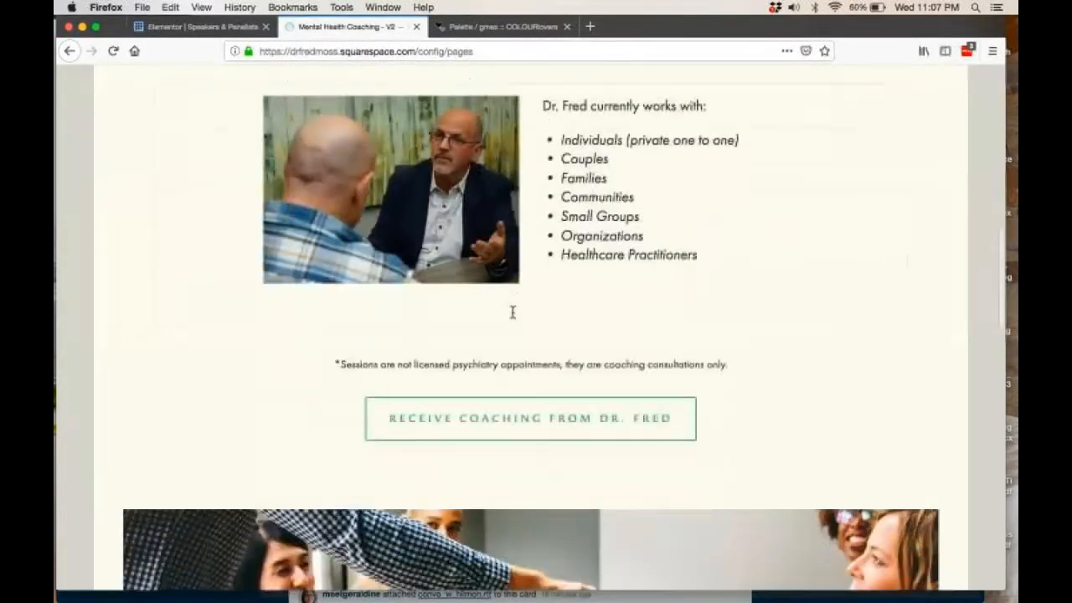
drag(311, 381, 159, 369)
click(156, 363)
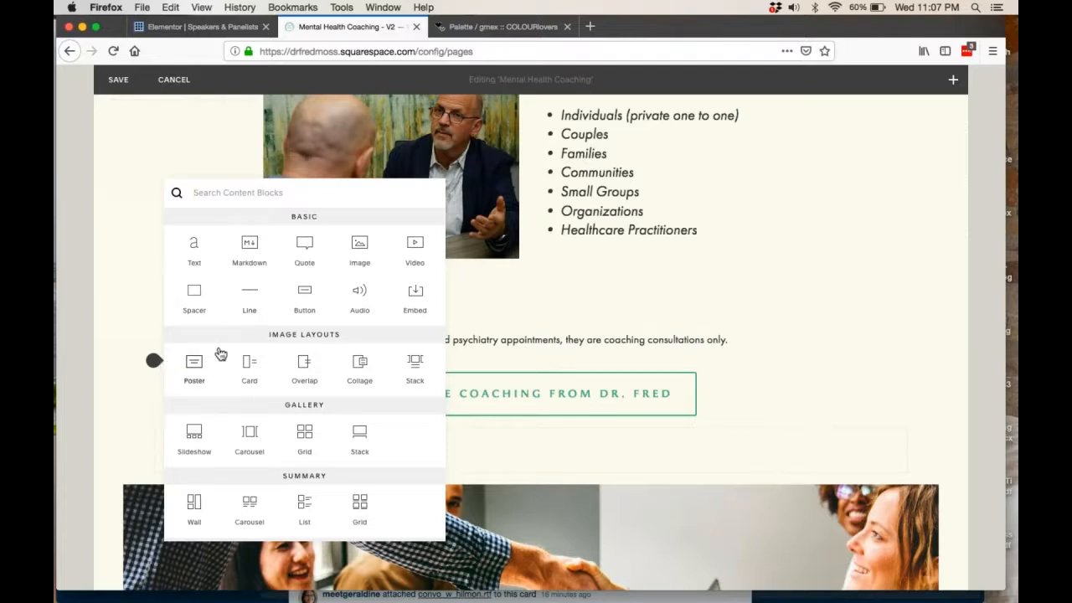
click(500, 404)
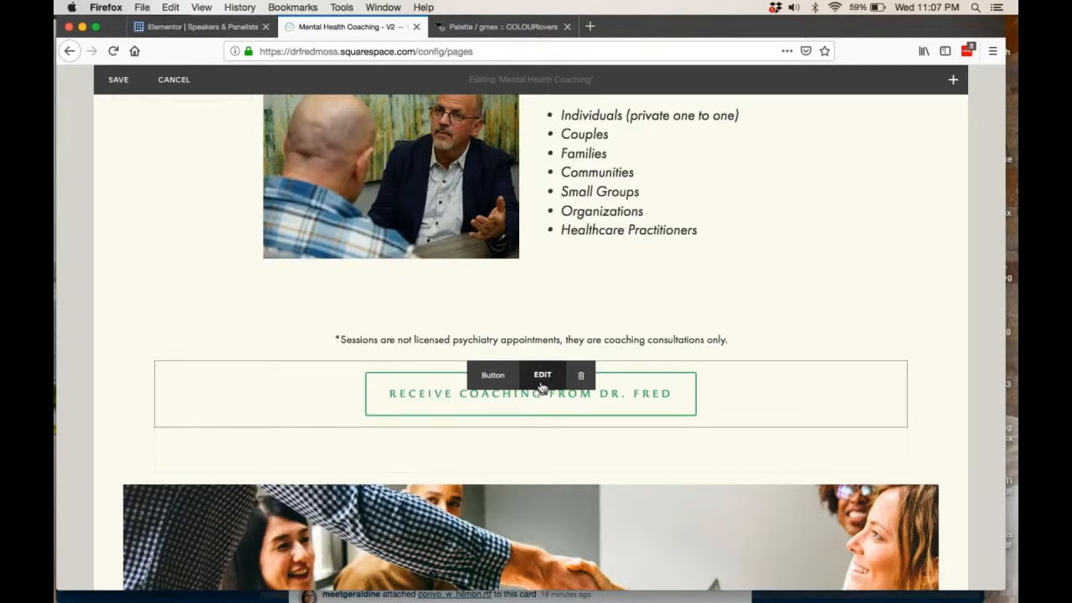
click(542, 383)
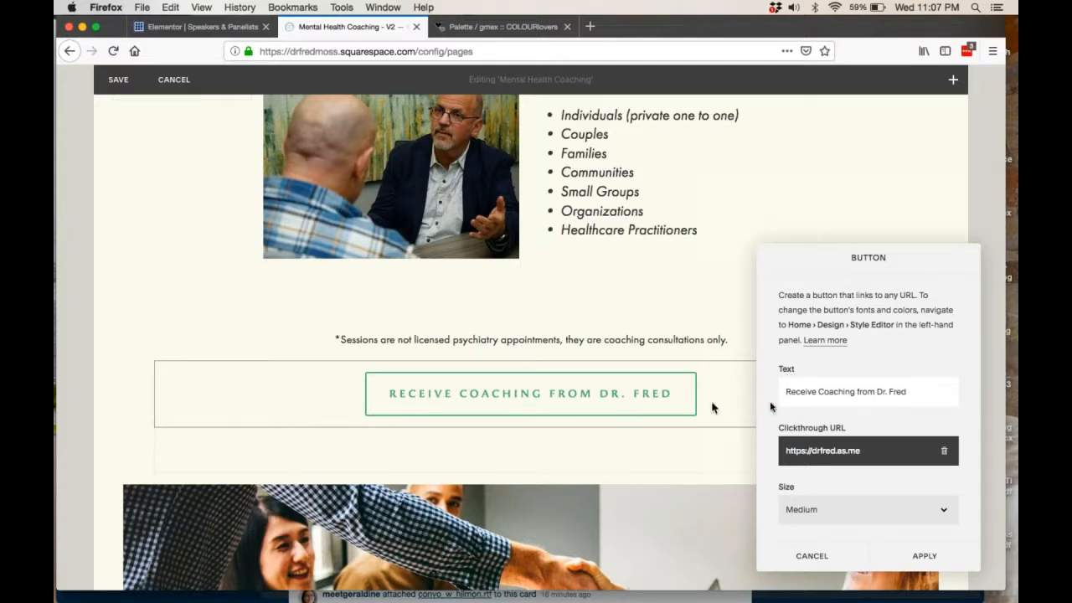
Examine the button's clickthrough URL options for external links, site content and files.
scroll(859, 415, down, 1)
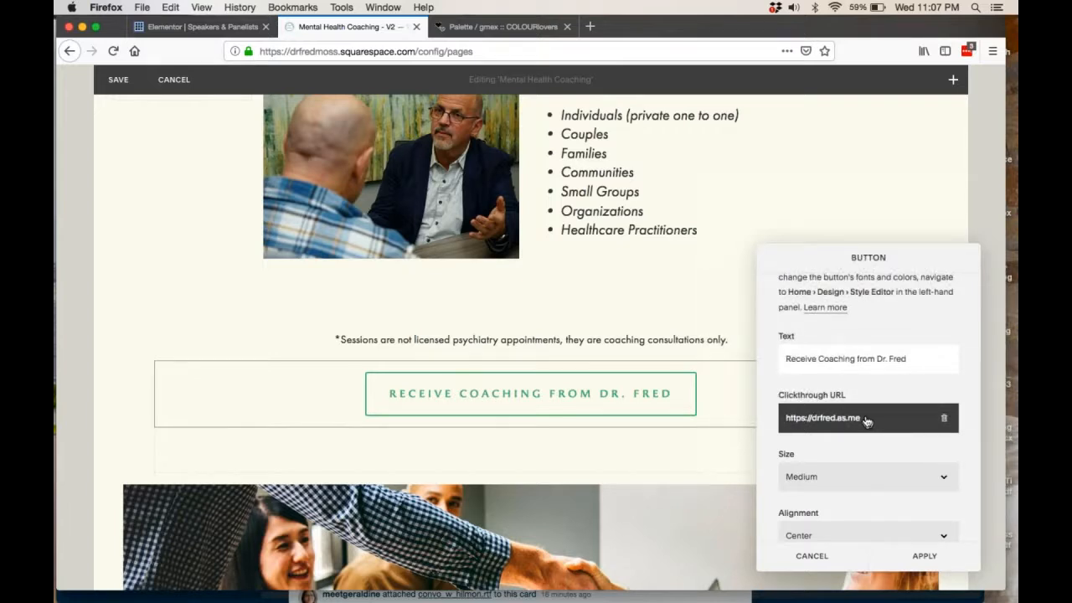
click(866, 421)
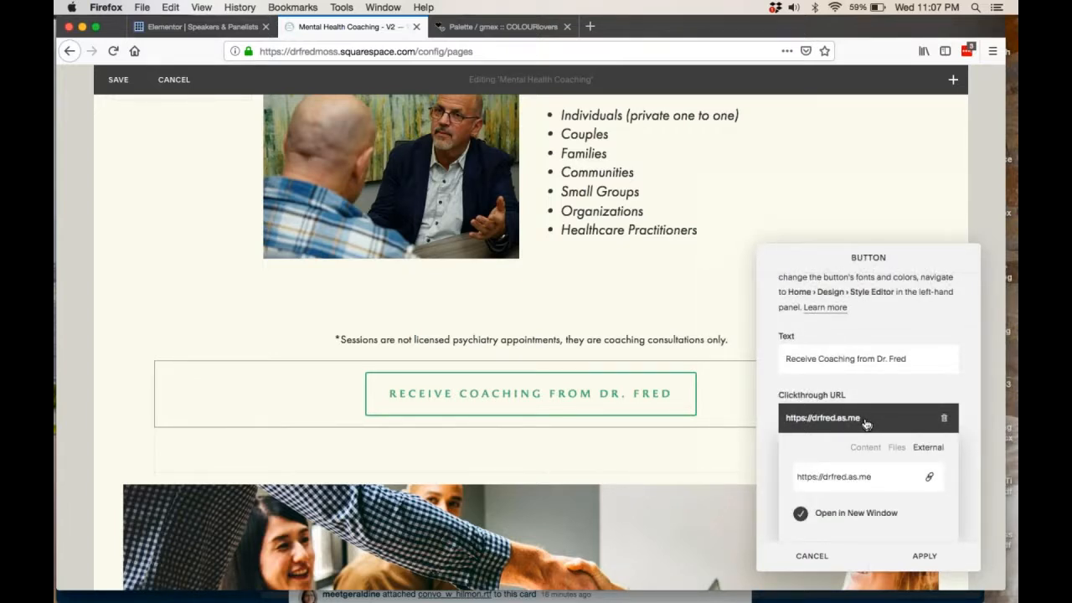
click(862, 447)
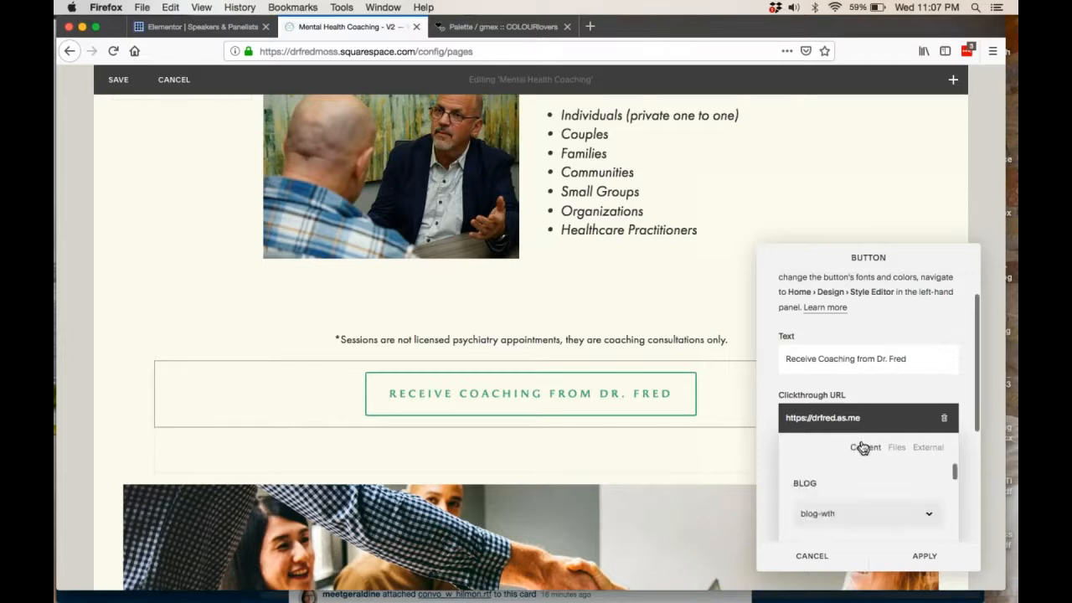
scroll(843, 502, down, 2)
scroll(843, 517, down, 5)
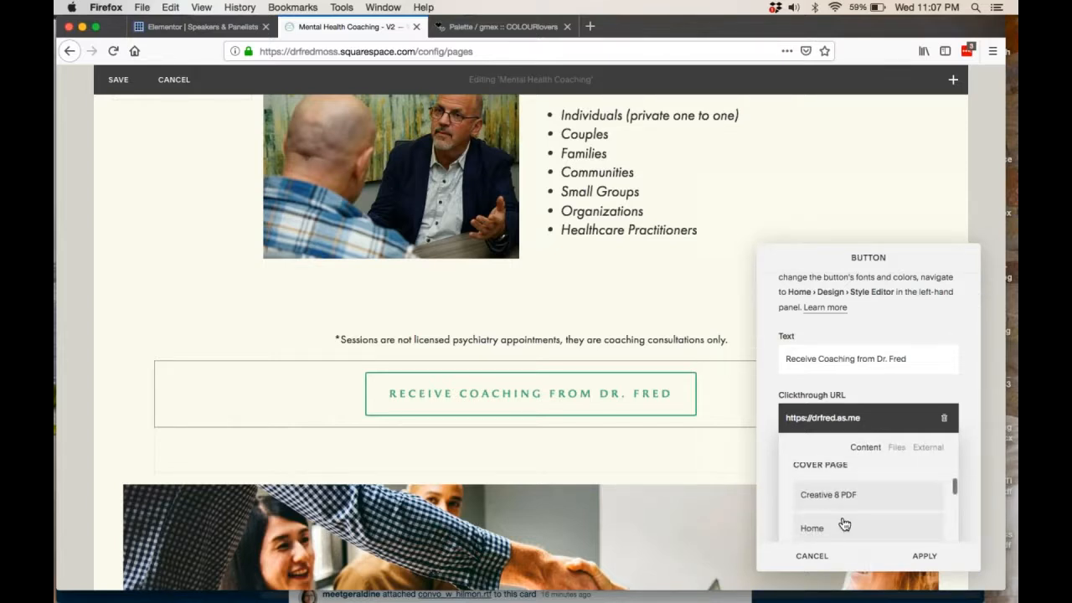
scroll(843, 524, down, 2)
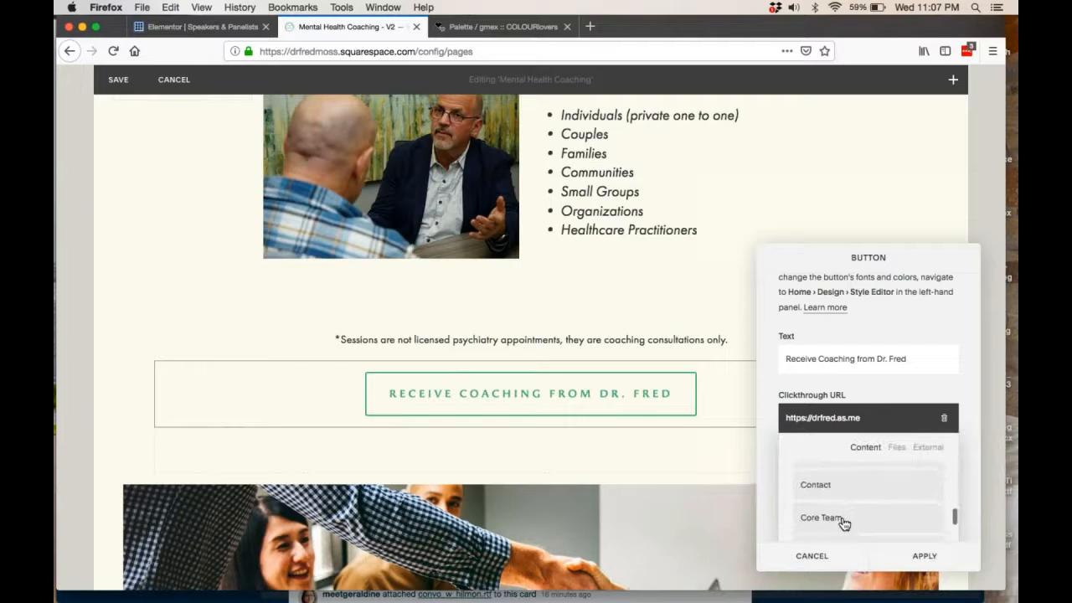
click(896, 448)
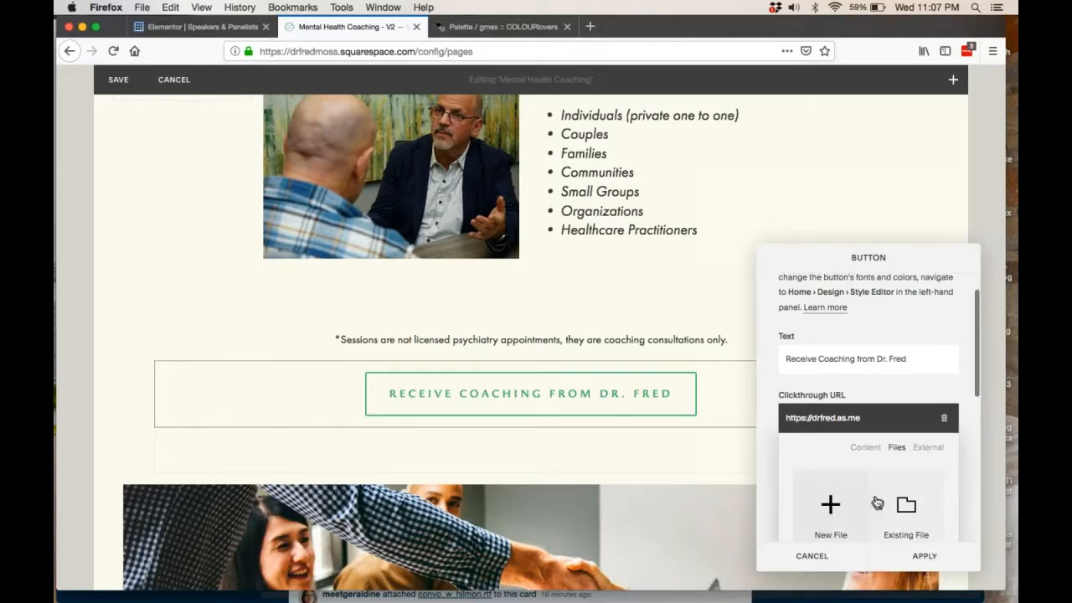
scroll(876, 501, down, 3)
scroll(829, 466, up, 4)
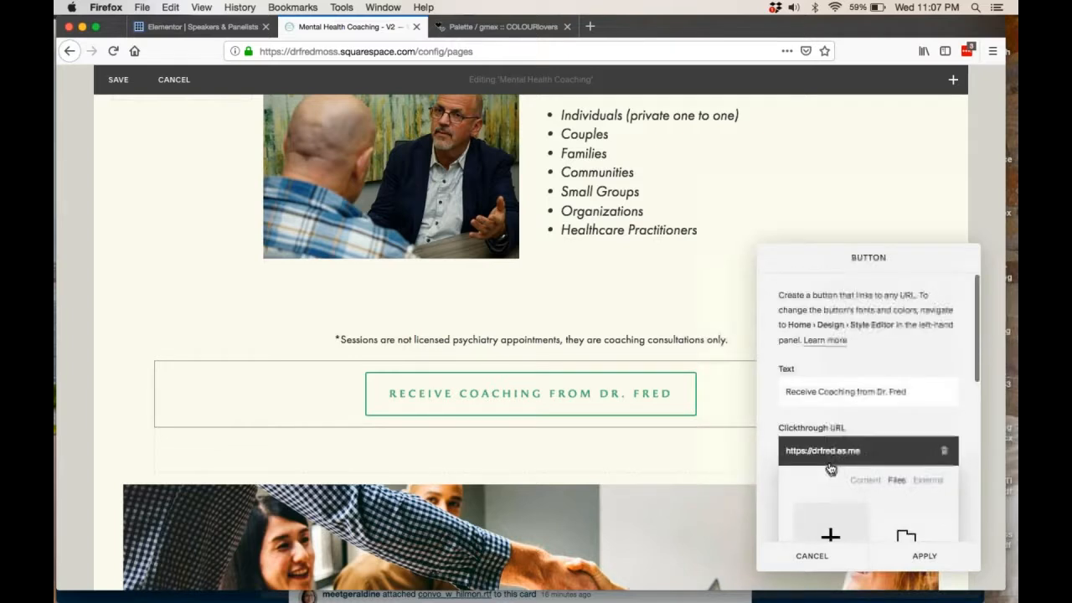
click(827, 427)
scroll(827, 419, down, 2)
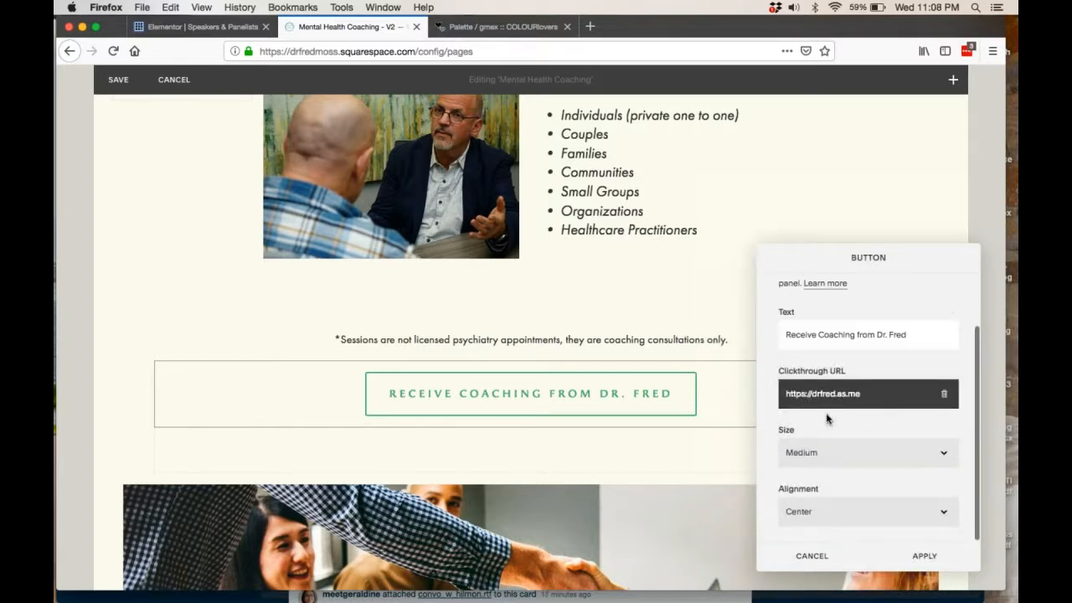
Try the Large and Small sizes on the coaching button, and return its size to Medium.
click(810, 453)
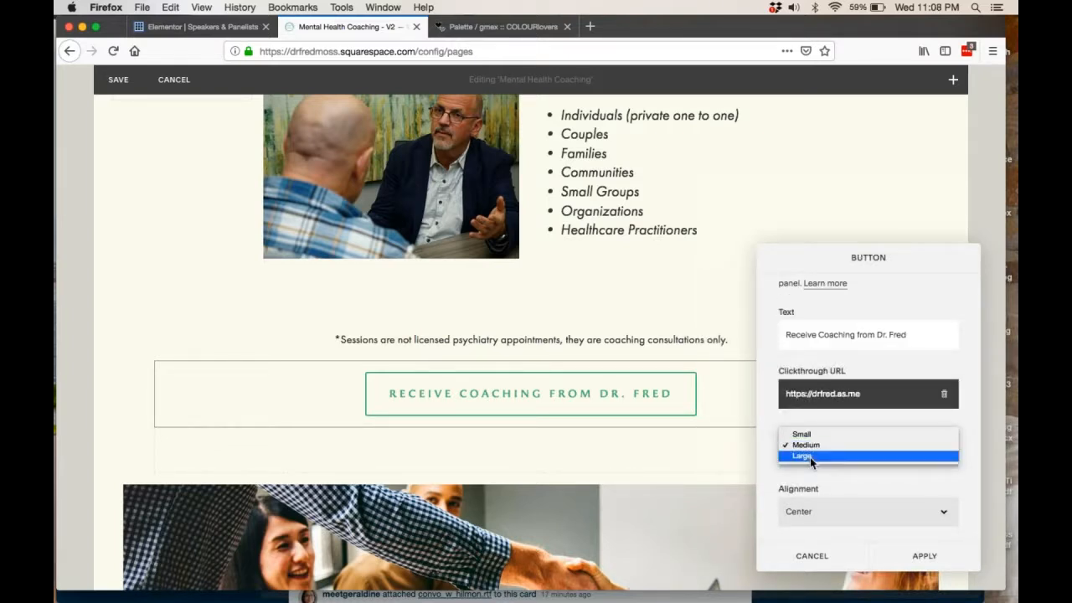
click(809, 457)
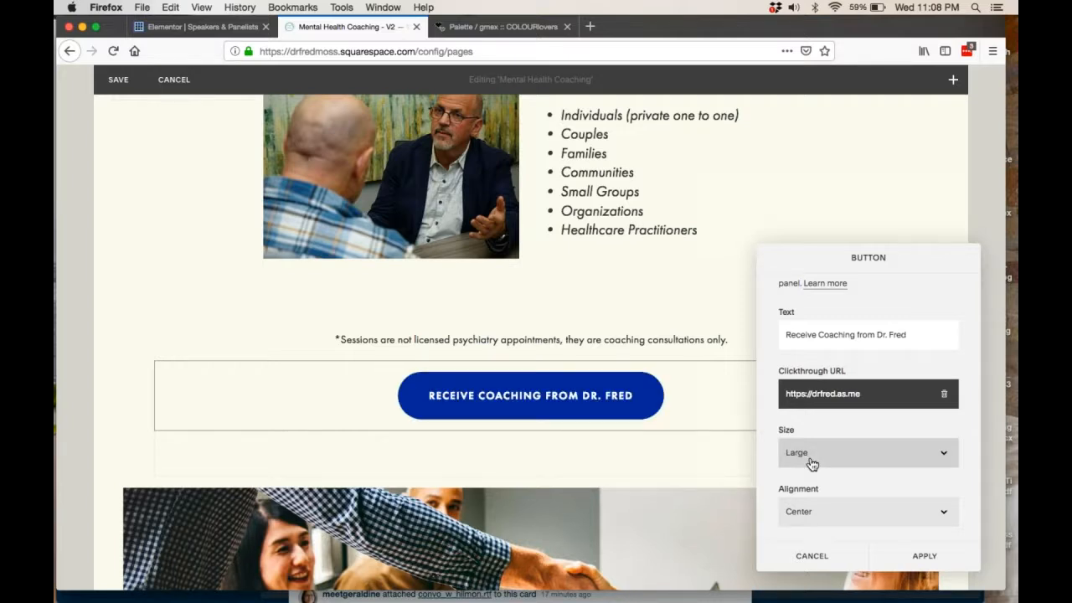
click(810, 462)
click(808, 424)
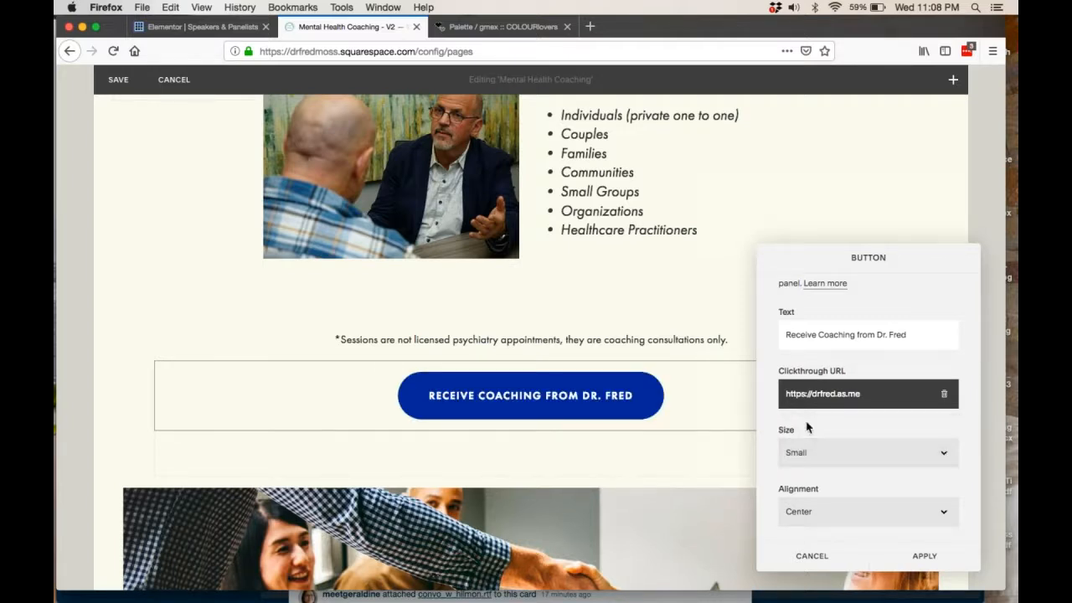
click(799, 450)
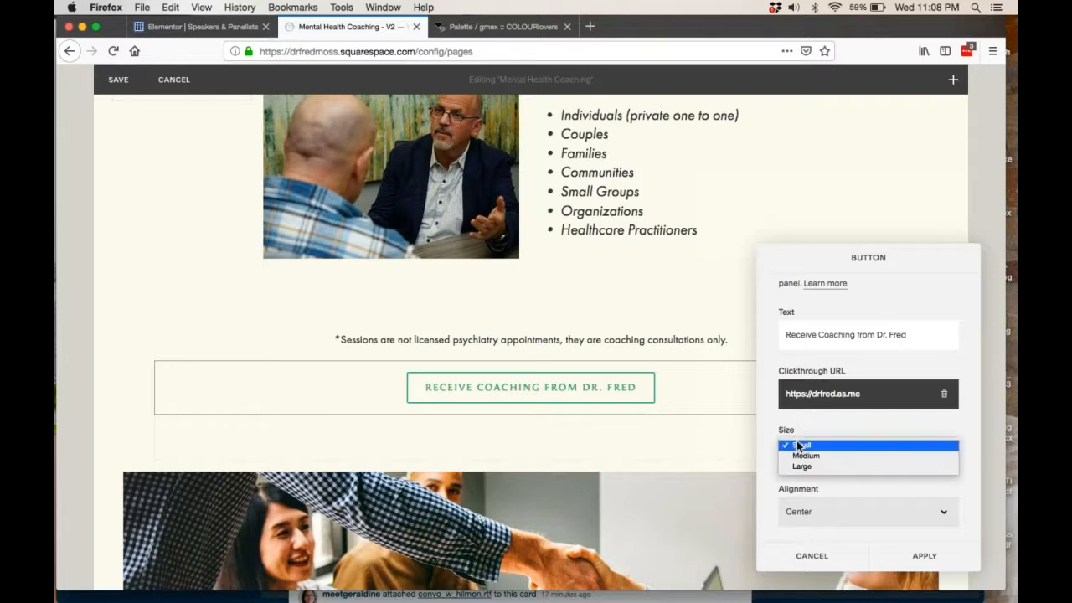
click(805, 466)
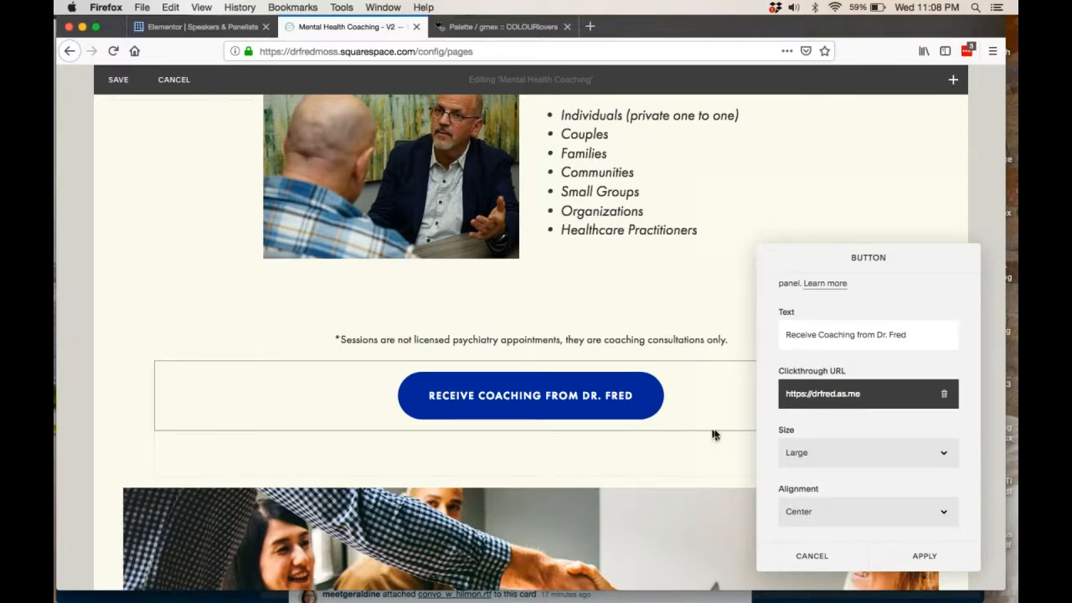
click(808, 460)
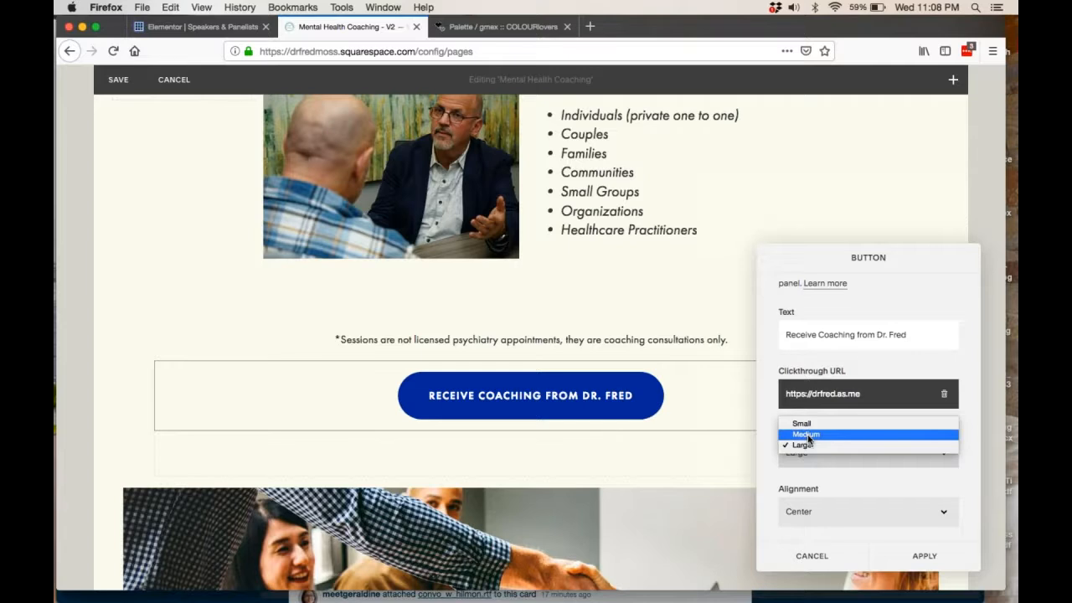
click(807, 434)
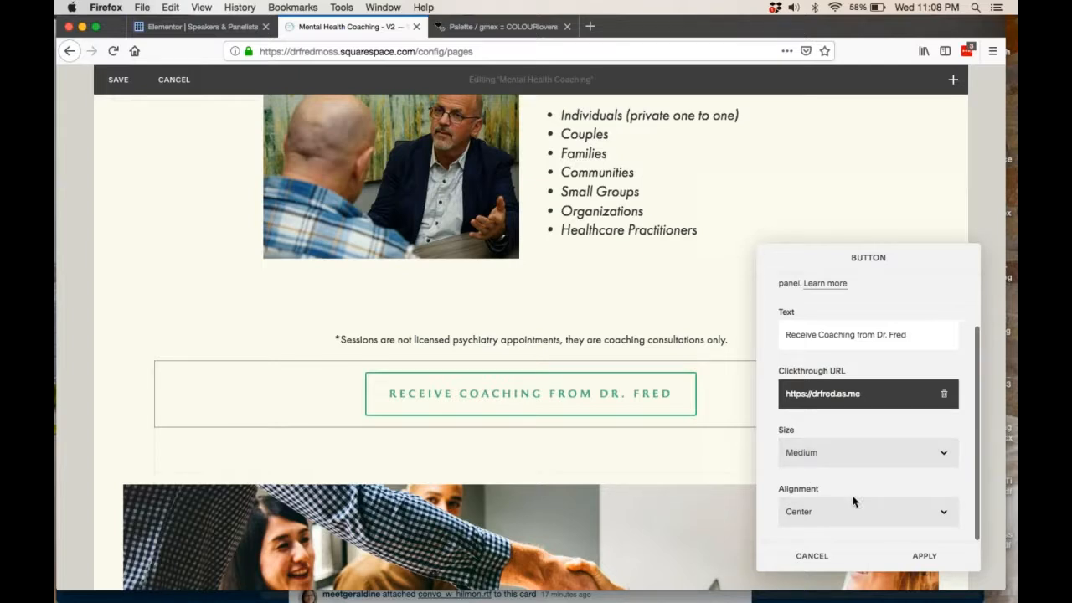
Try Left and Right alignment on the coaching button, and return its alignment to Center.
click(821, 518)
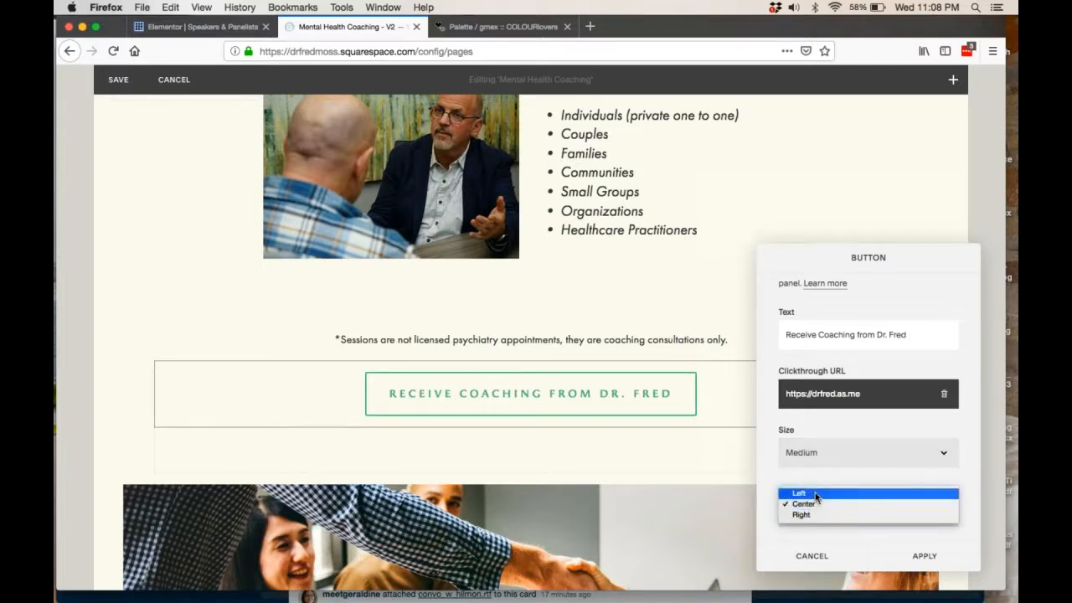
click(816, 494)
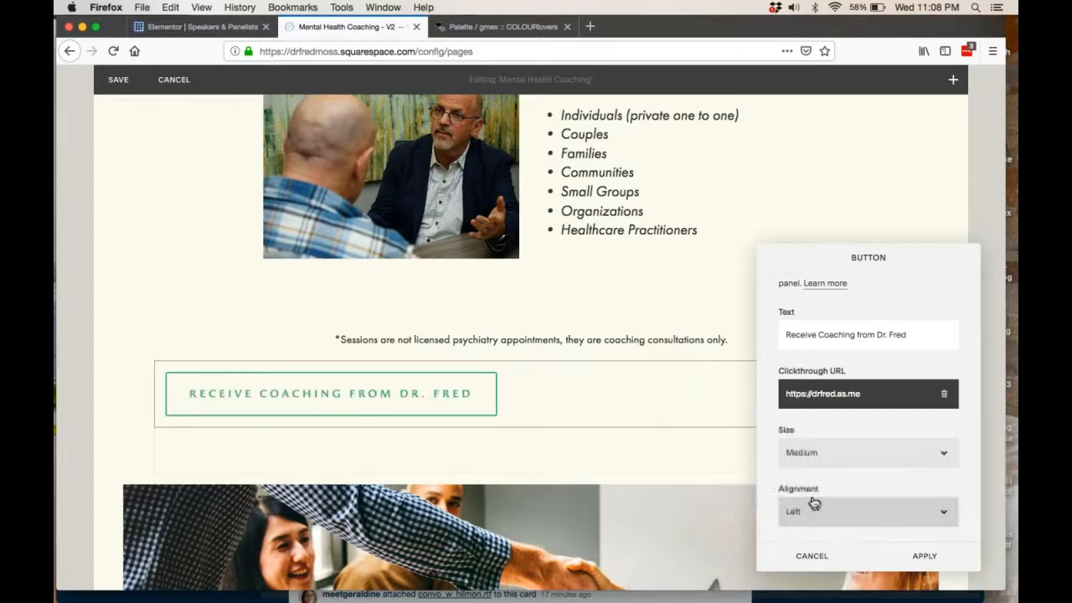
click(814, 503)
click(809, 529)
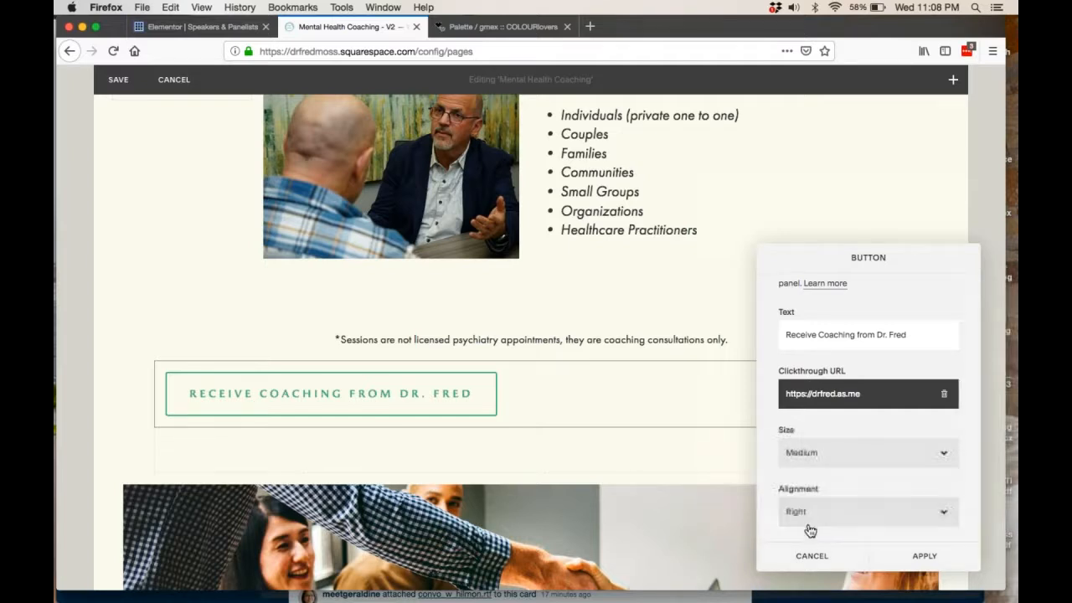
click(821, 514)
click(815, 492)
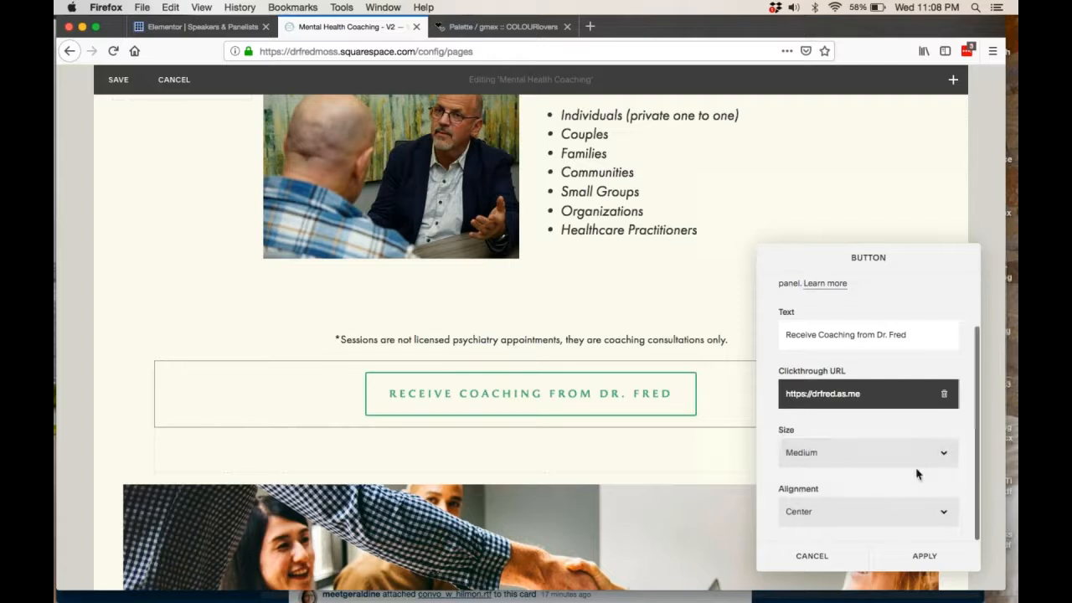
Close the button settings without applying and leave the page editor, discarding the changes.
scroll(916, 471, up, 1)
scroll(916, 470, up, 1)
scroll(916, 470, down, 2)
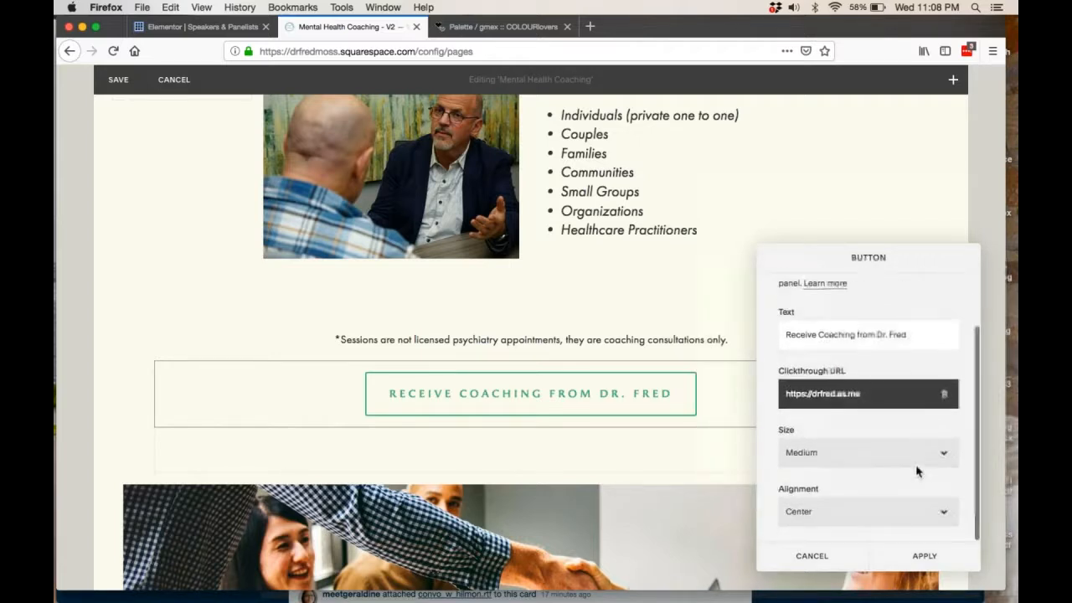
scroll(913, 474, up, 3)
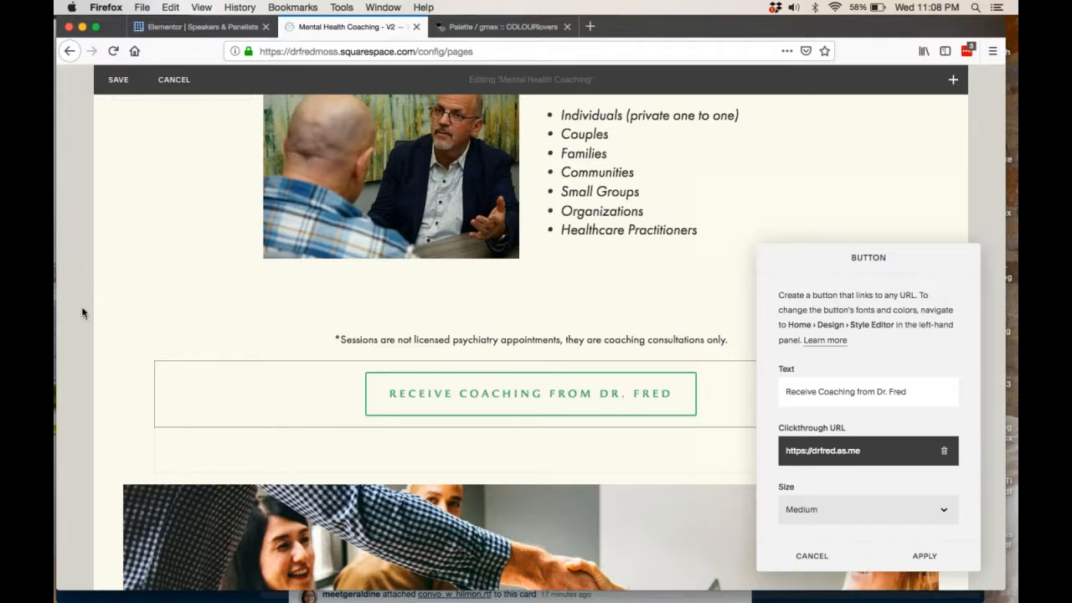
click(811, 556)
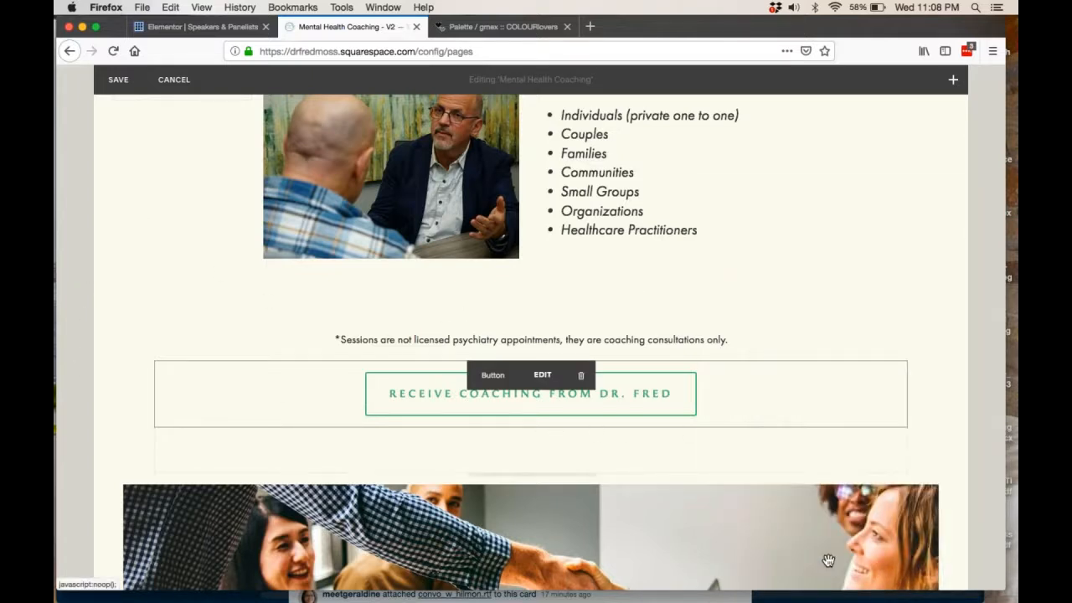
click(174, 79)
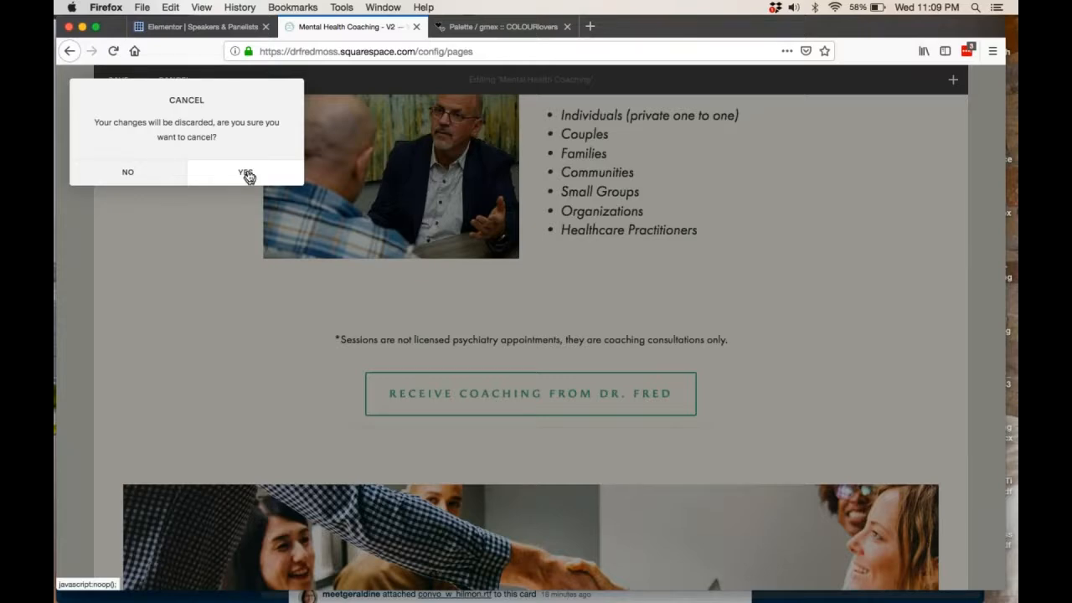
click(246, 173)
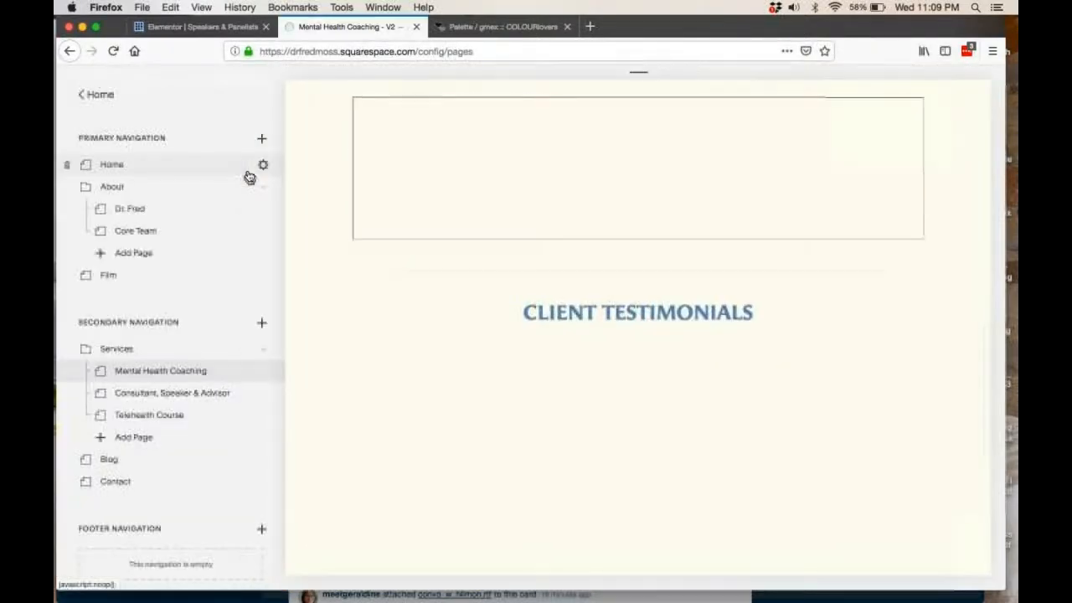